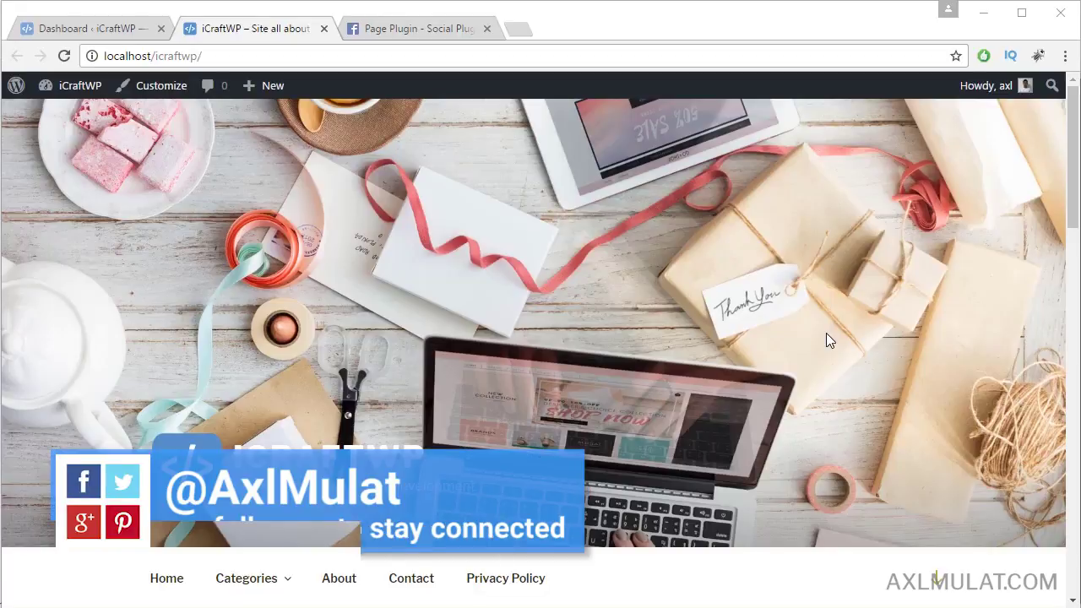
- Look over the site's front page, then bring up the iCraftWP admin Dashboard
scroll(825, 338, down, 3)
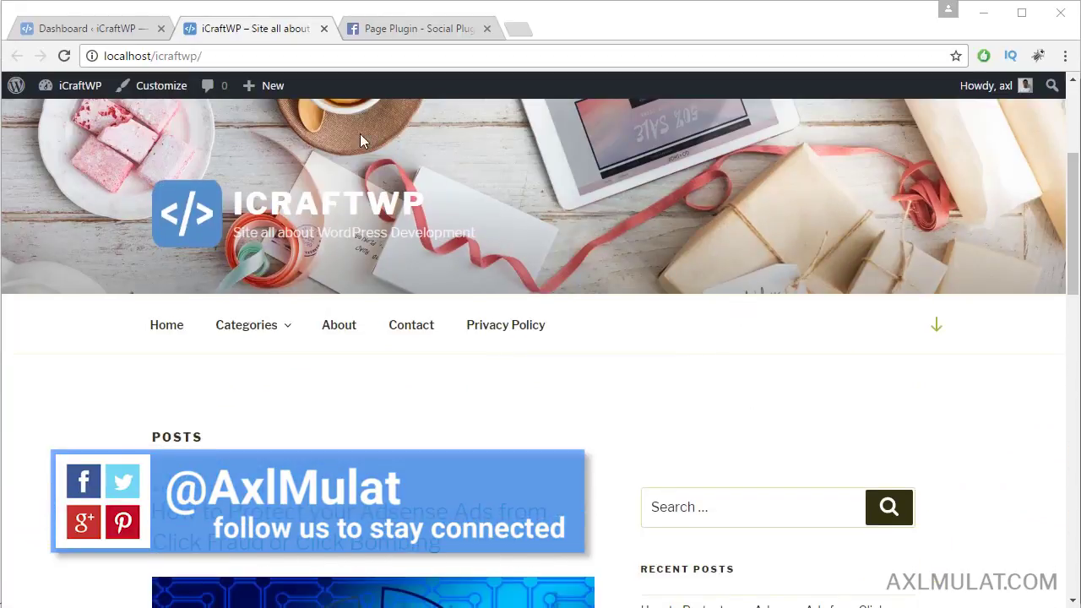
click(114, 30)
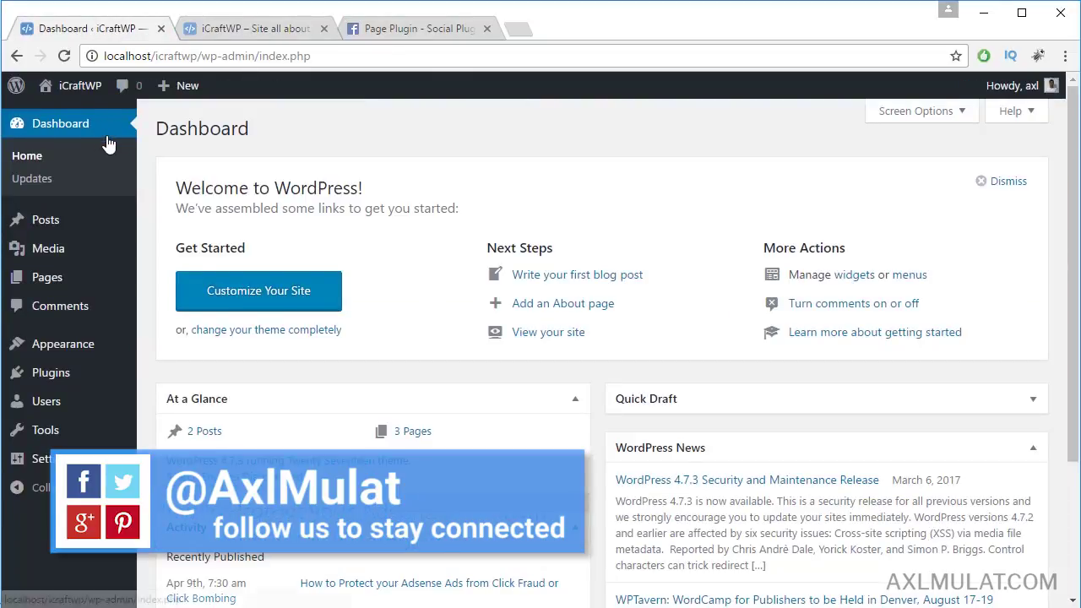
- View the Customizer's Widgets panel listing Sidebar, Footer 1 and Footer 2, then exit the Customizer
mouse_move(64, 349)
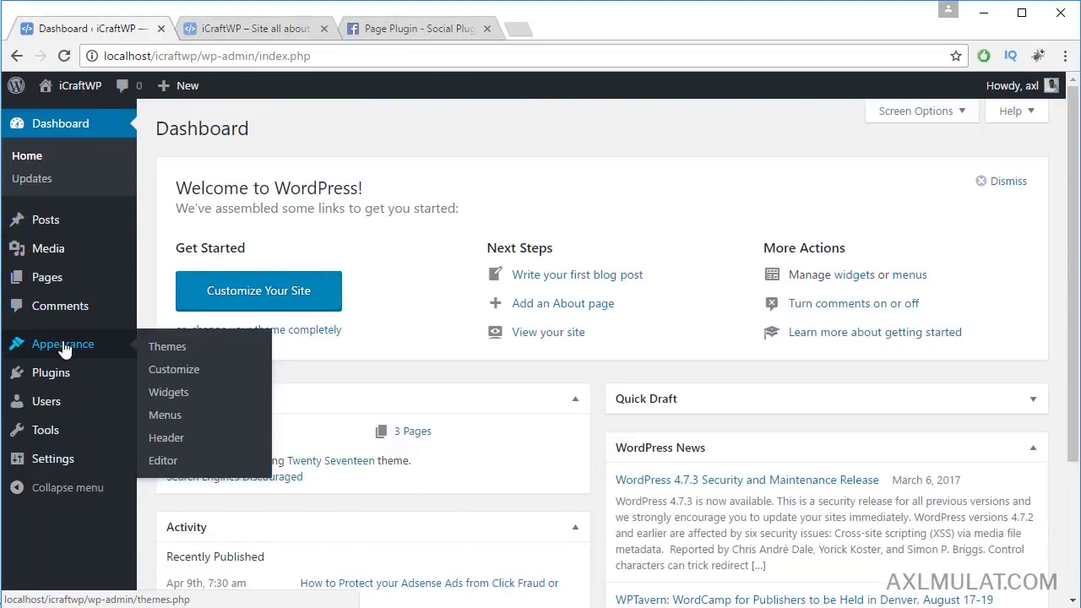
click(173, 369)
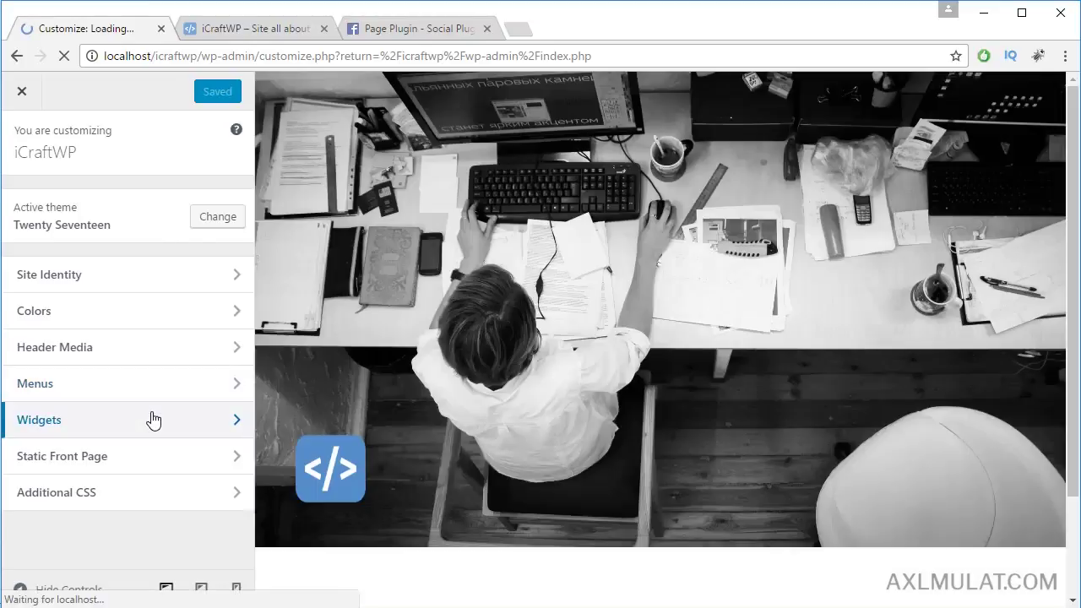
click(153, 420)
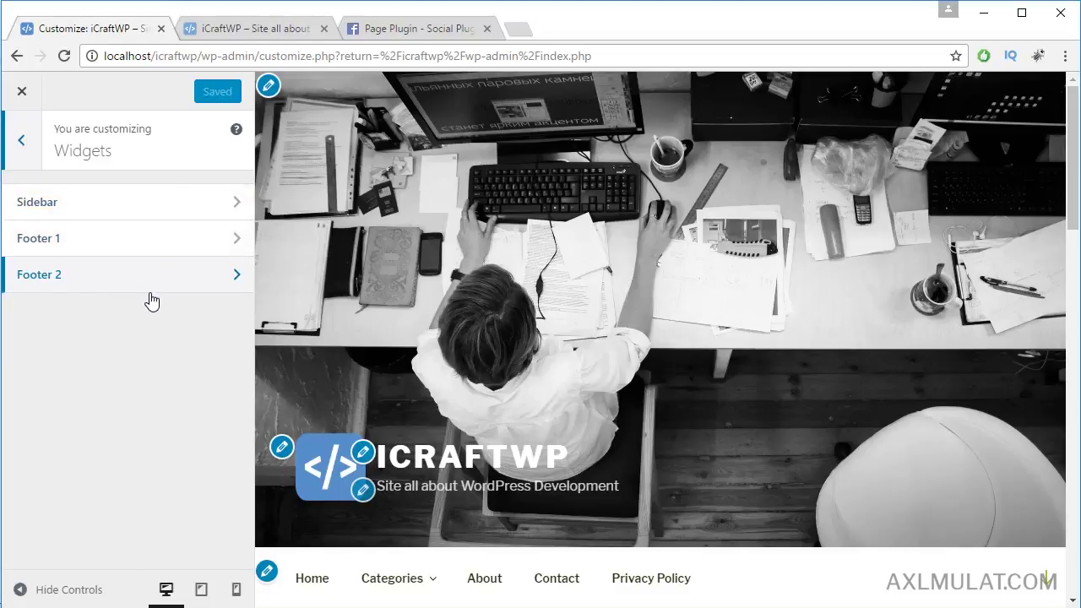
click(23, 102)
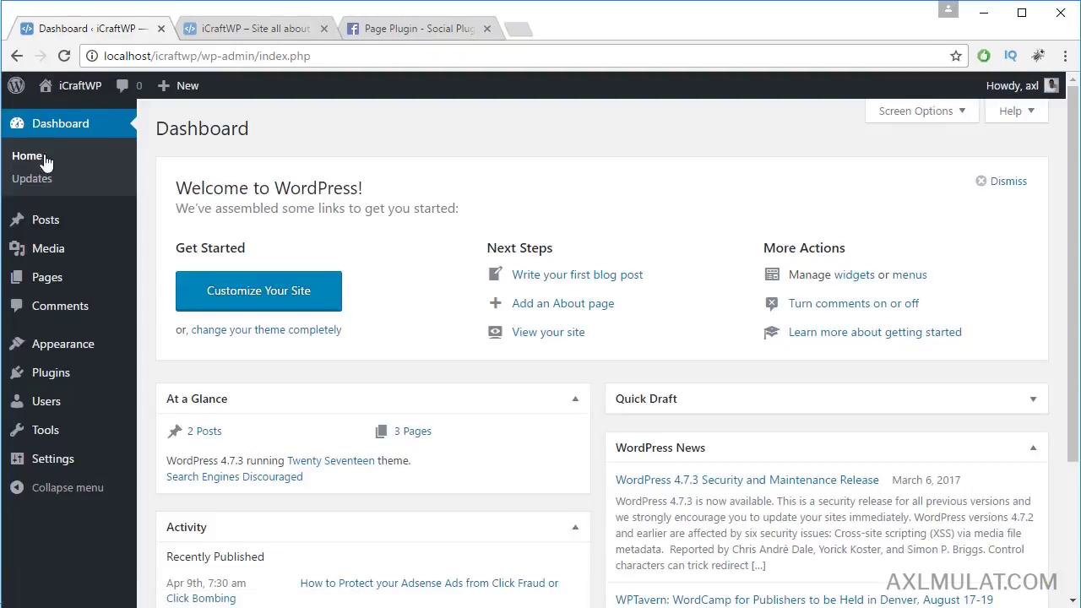
- Go to Appearance > Widgets to see available widgets and the Sidebar and Footer areas
mouse_move(80, 346)
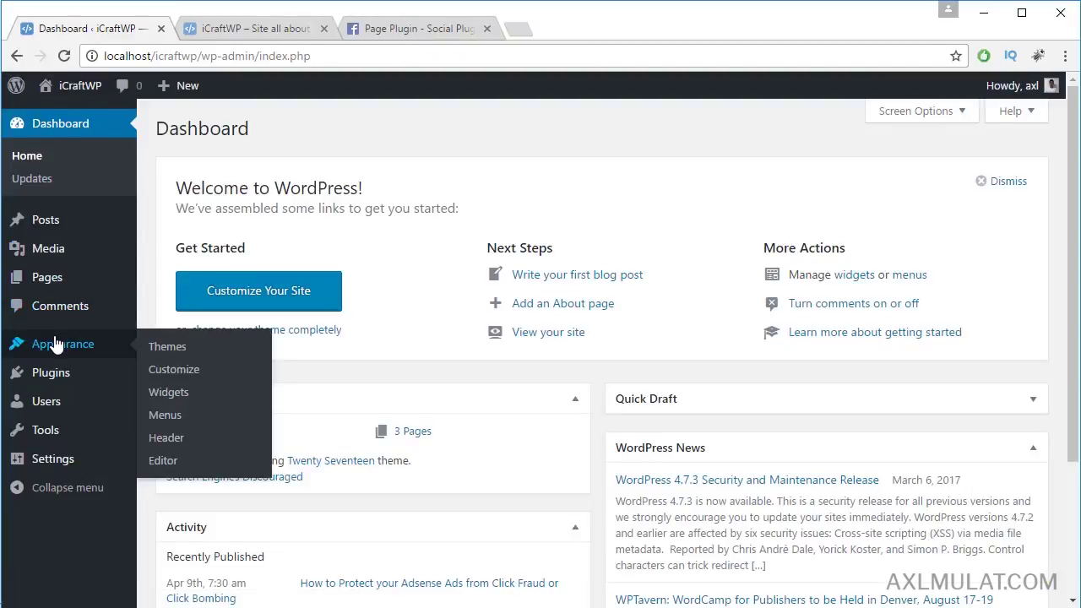
click(168, 394)
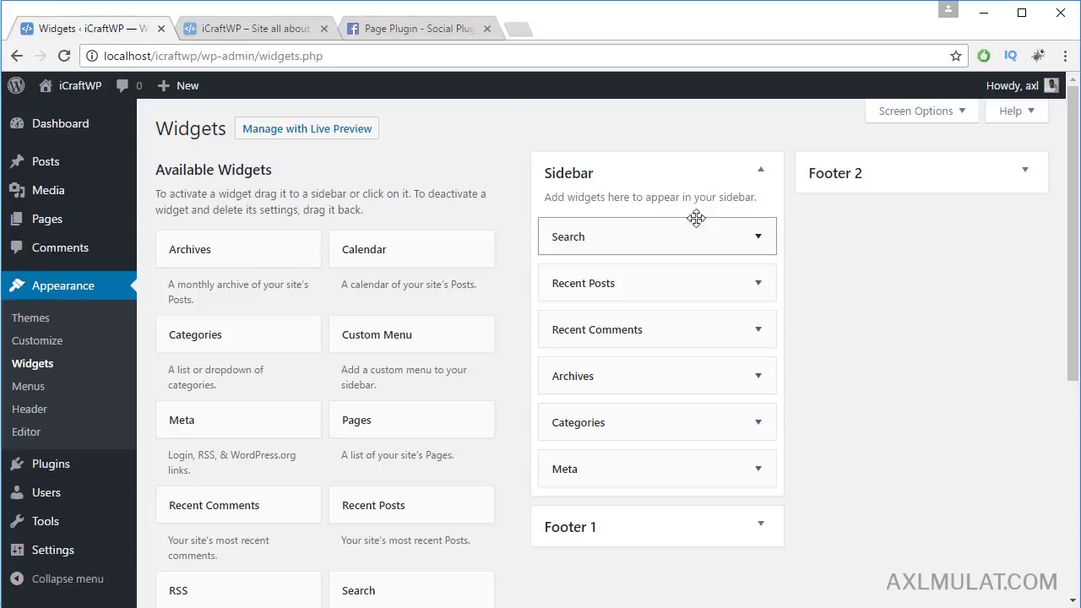
- Collapse and re-expand the Sidebar area to review its six default widgets, Search through Meta
click(759, 172)
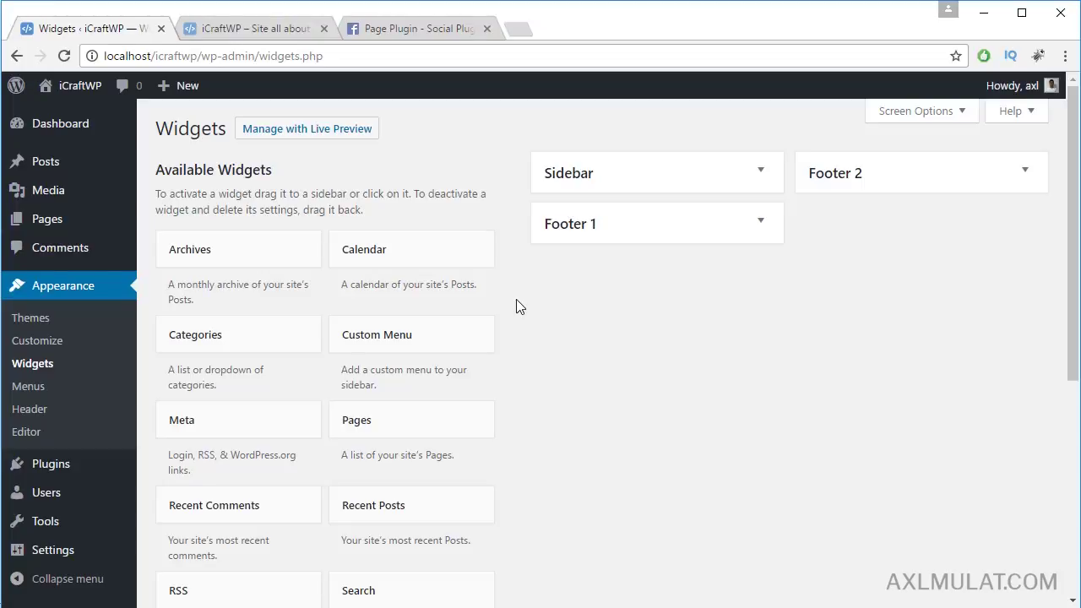
drag(1073, 236, 1073, 353)
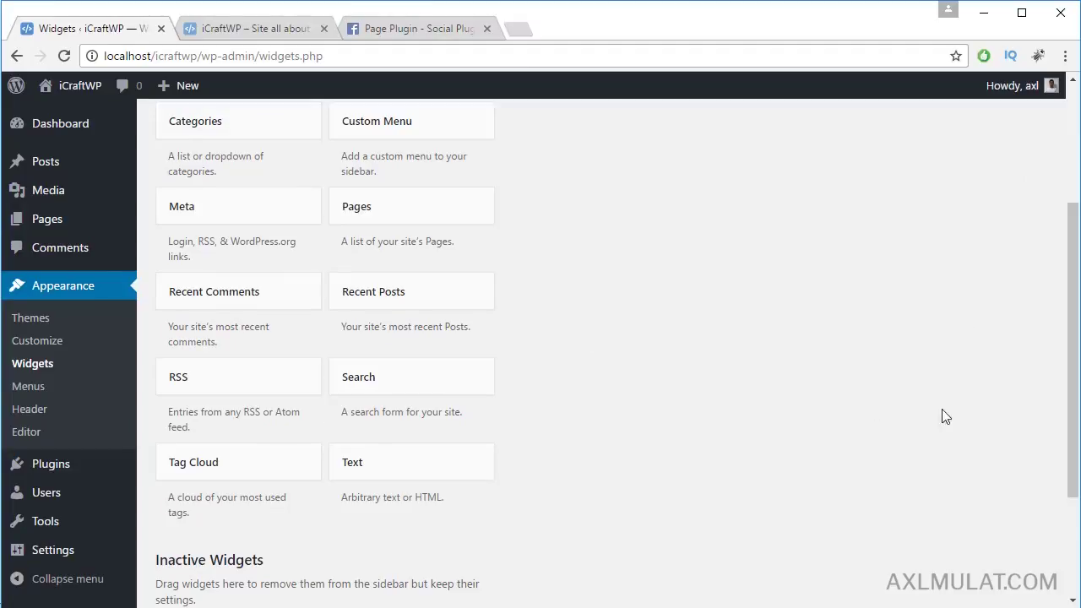
drag(1071, 437, 868, 218)
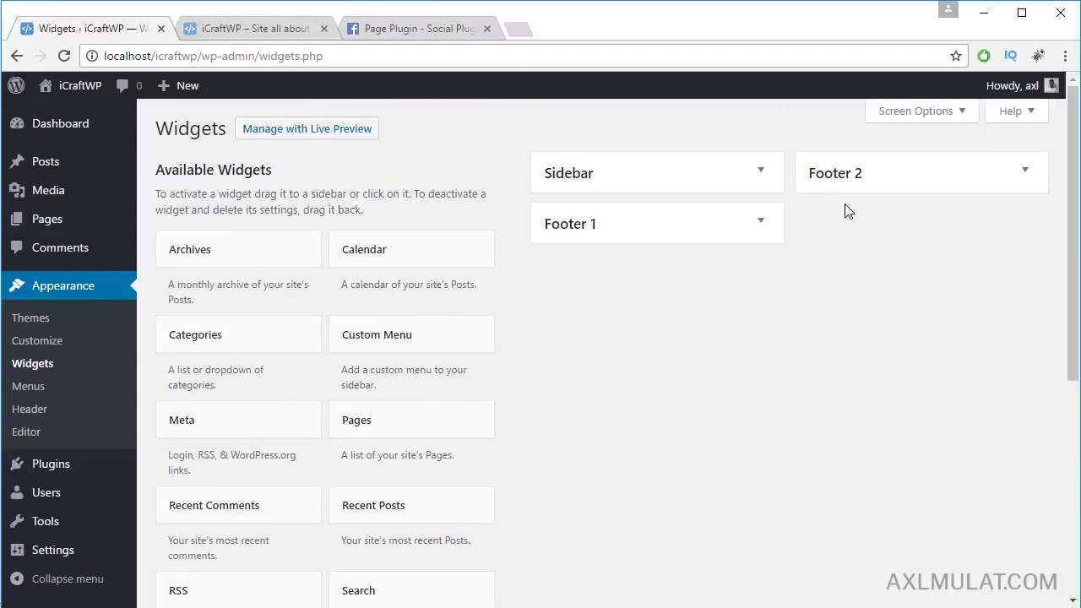
click(761, 173)
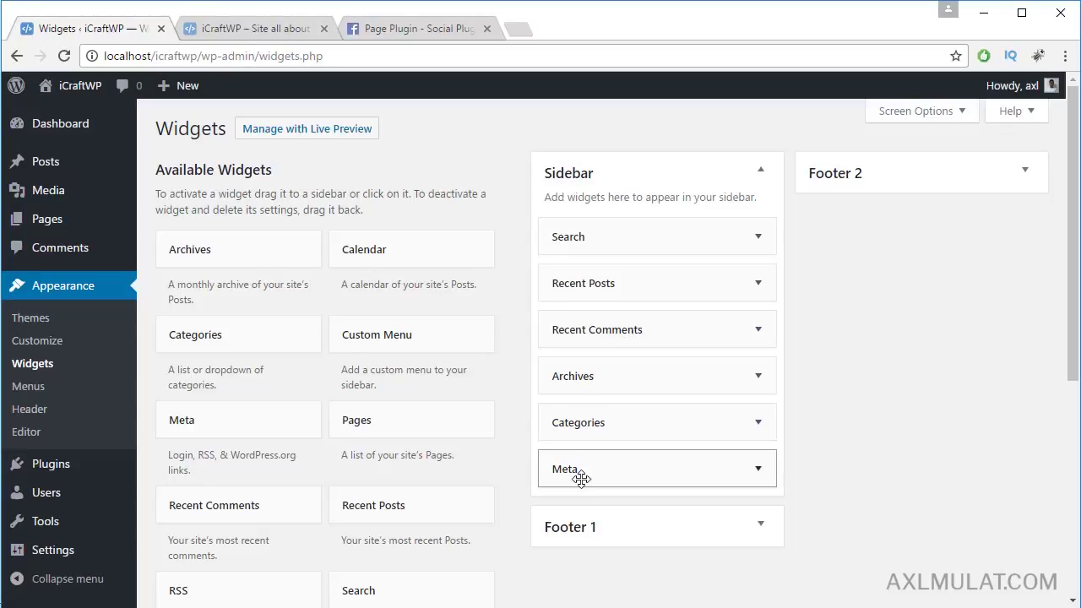
- Scroll the front page's sidebar from Search down to the Meta links
click(228, 30)
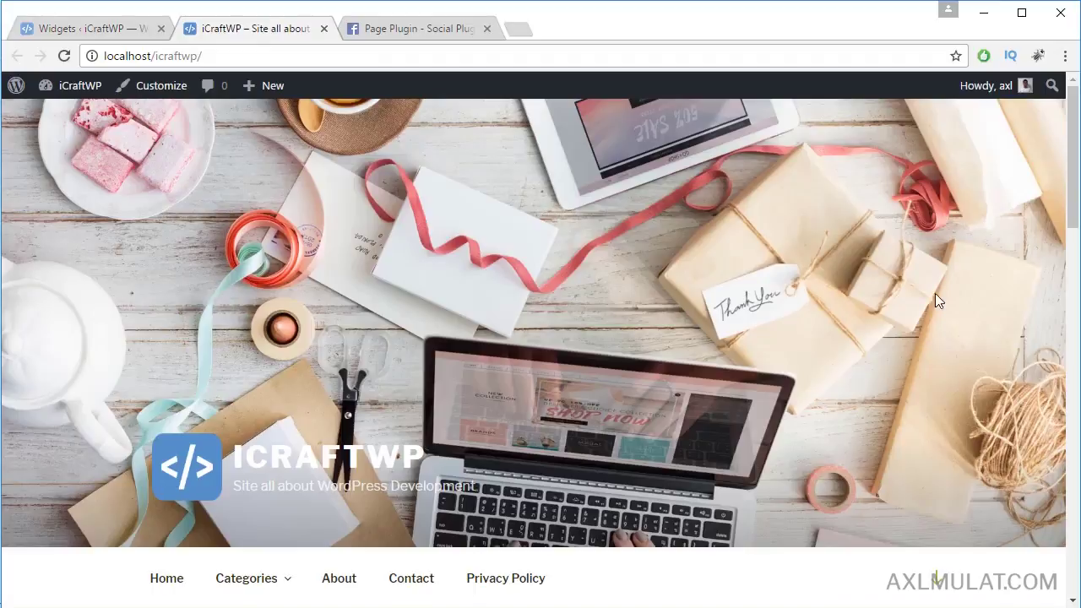
scroll(954, 334, down, 5)
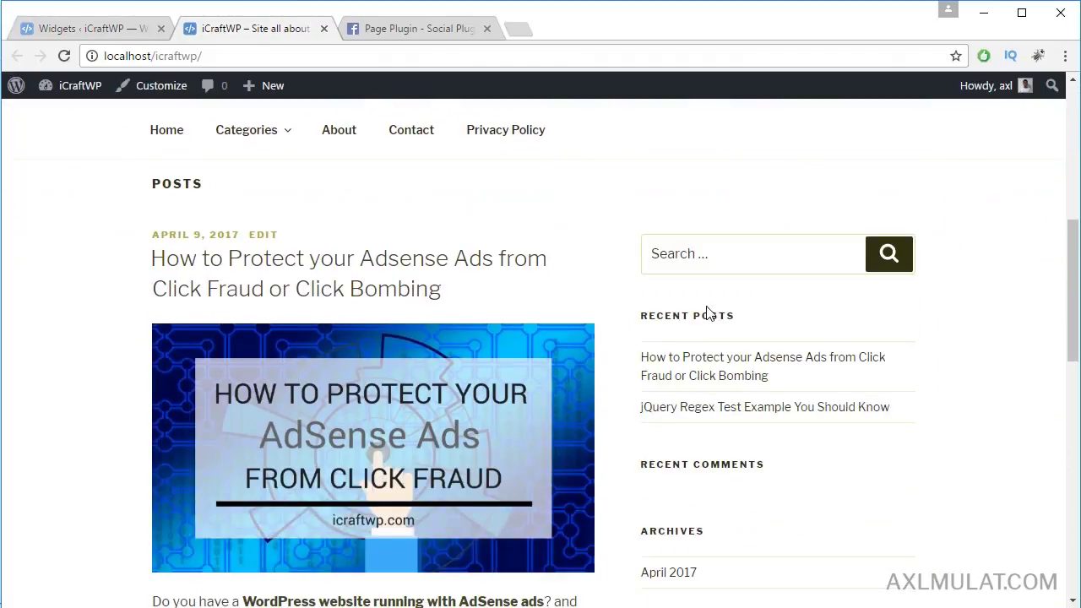
scroll(863, 404, down, 1)
scroll(863, 404, down, 3)
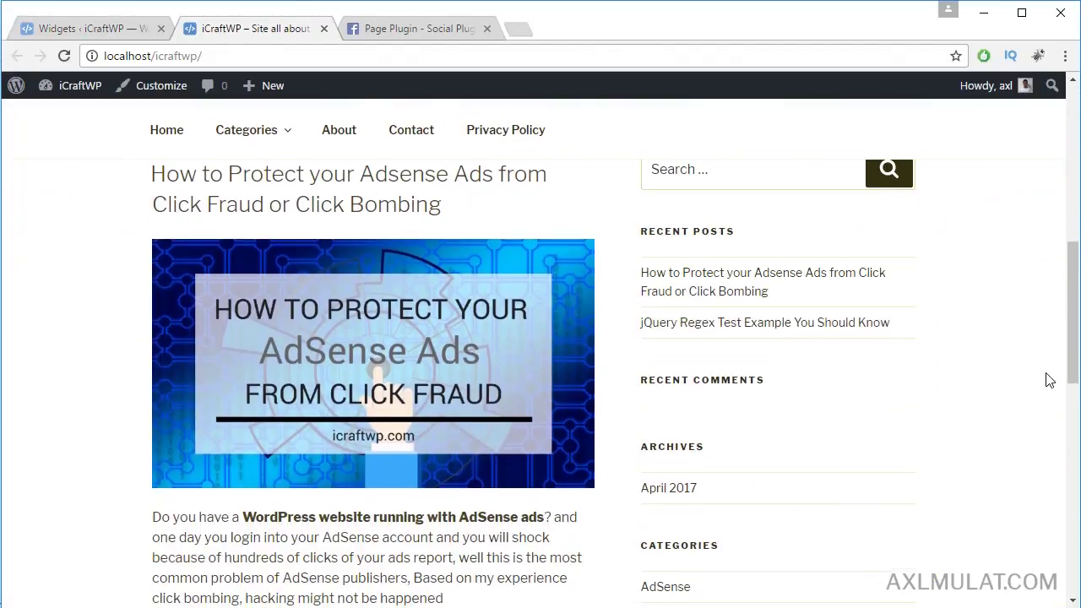
scroll(743, 328, down, 1)
scroll(764, 350, down, 2)
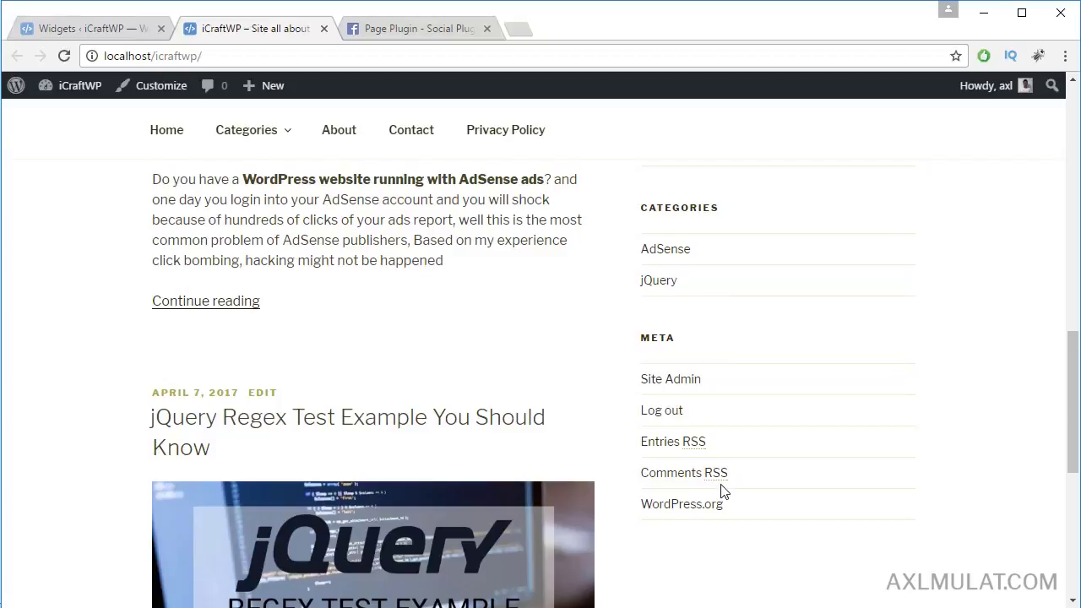
- Delete the Meta widget from the Sidebar area on the Widgets page
click(69, 32)
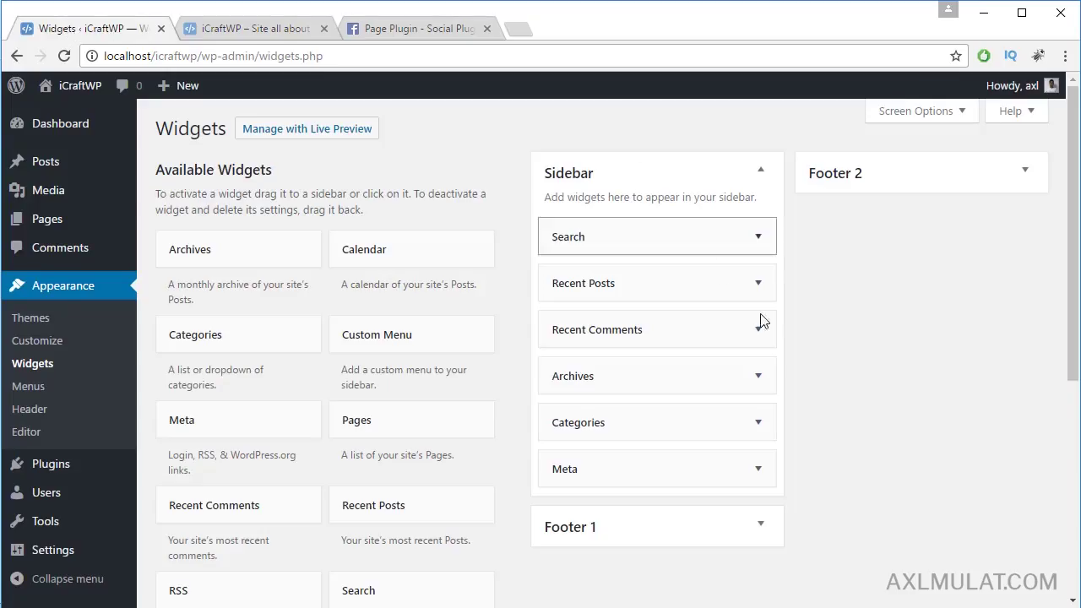
scroll(784, 350, down, 1)
click(758, 385)
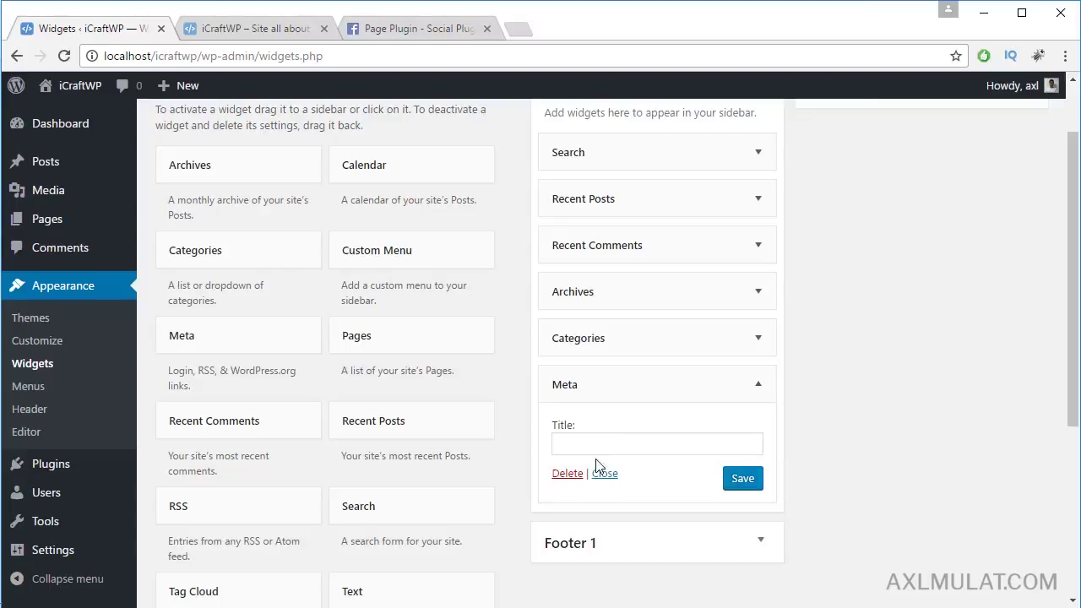
click(566, 473)
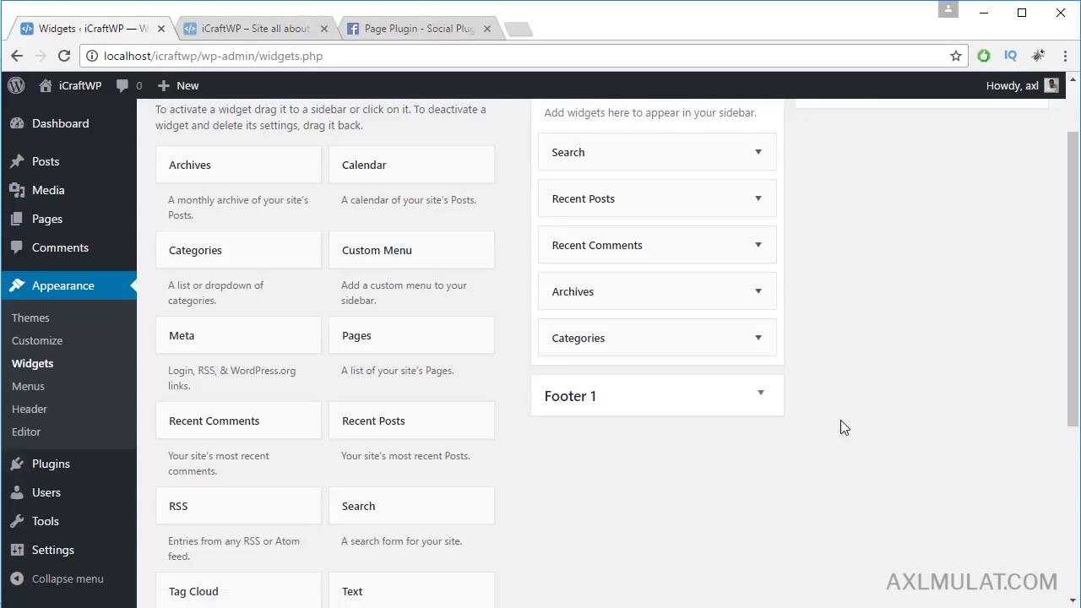
- Reload the front page to confirm the sidebar now ends at Categories, then return to Widgets
click(254, 28)
click(372, 61)
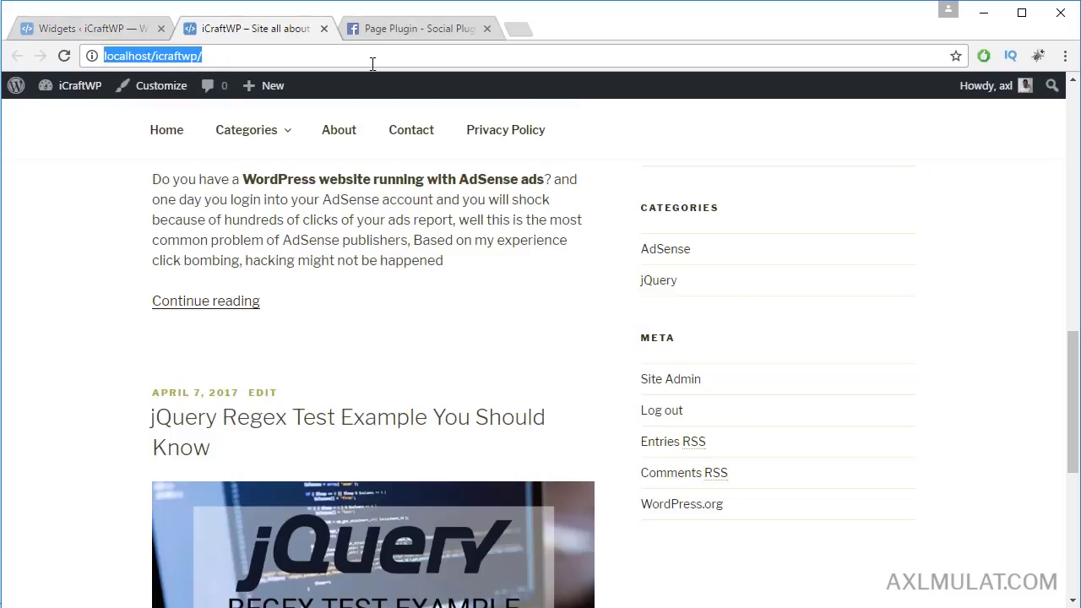
key(Return)
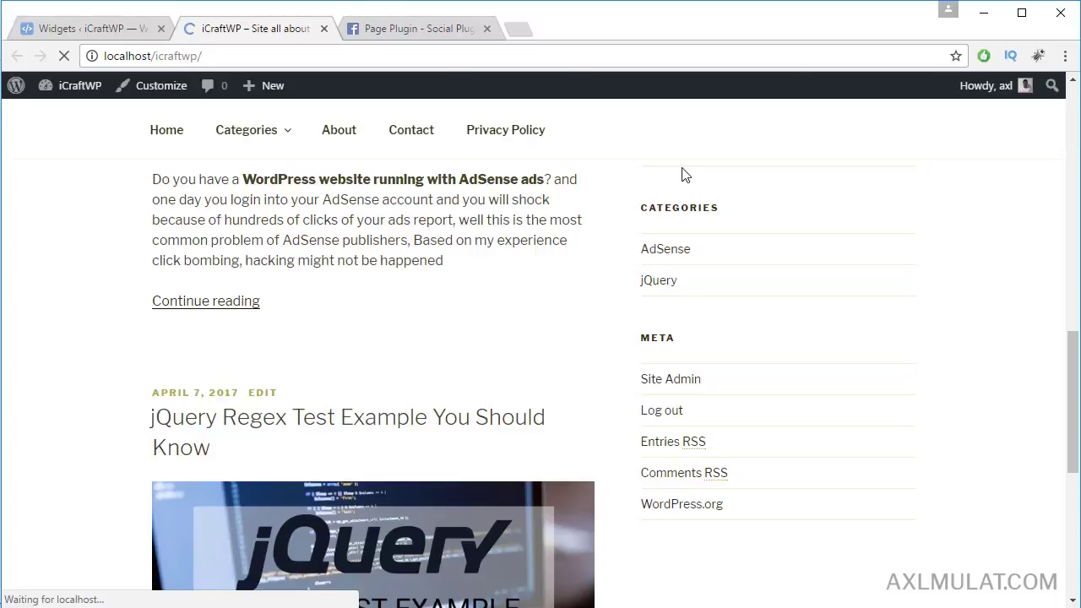
scroll(848, 234, up, 2)
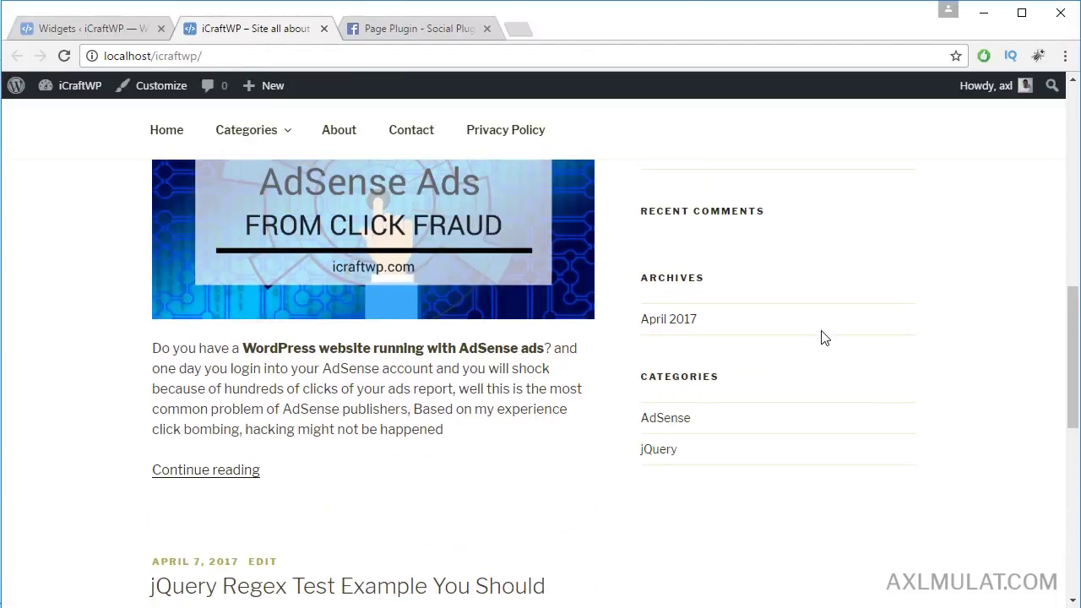
scroll(823, 337, down, 1)
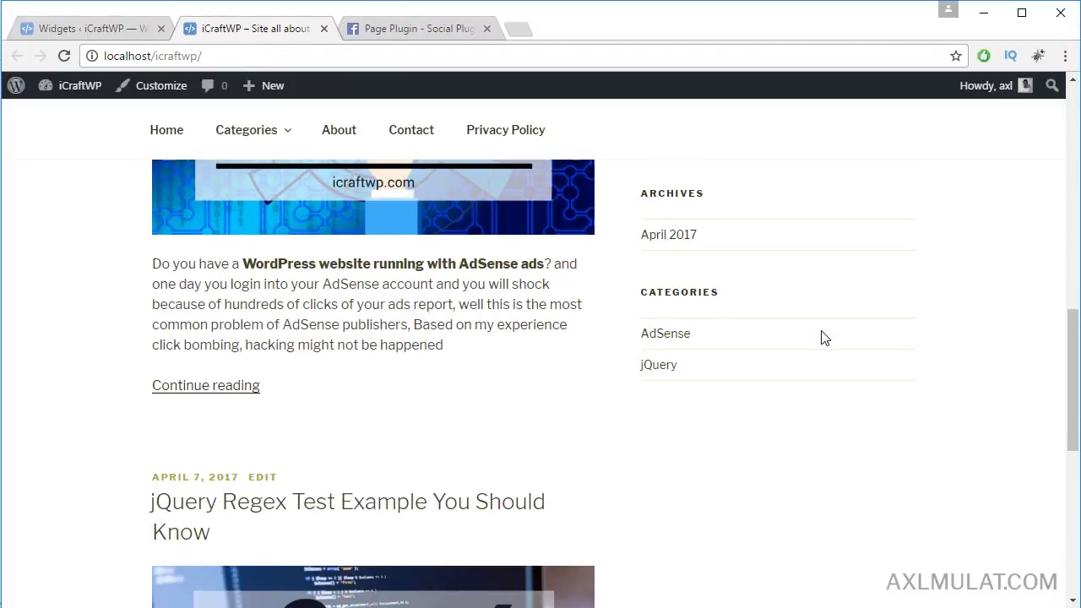
click(113, 30)
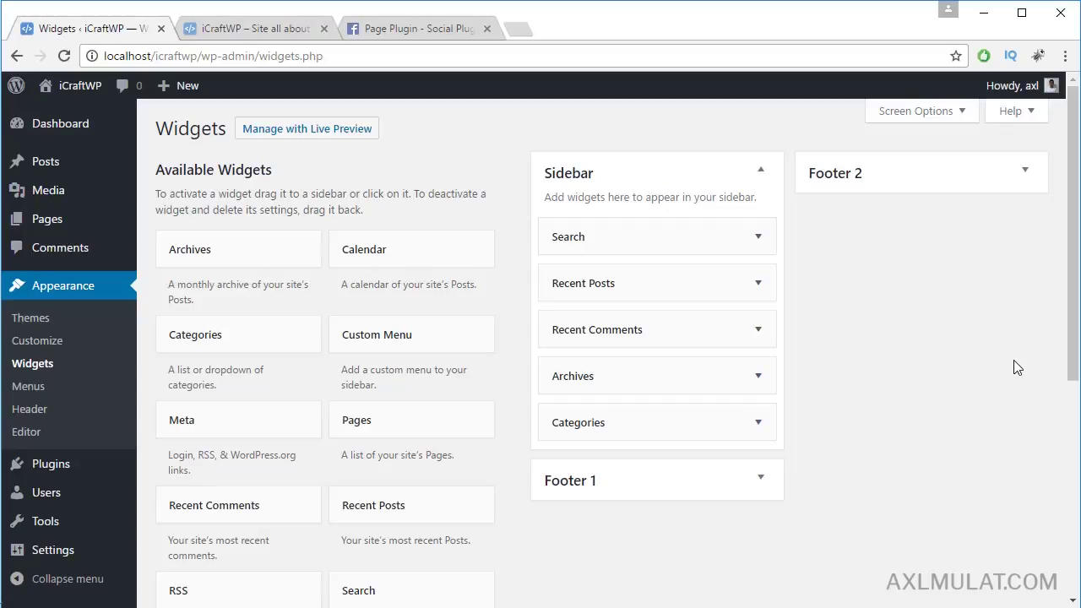
- Drag the Pages widget from Available Widgets into the Footer 1 area
click(763, 478)
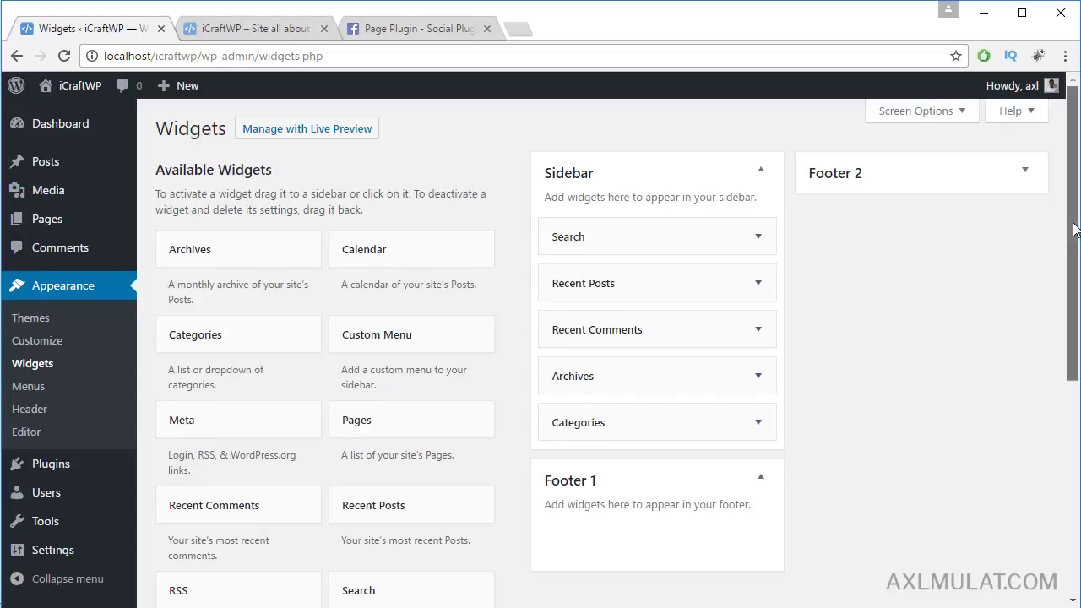
drag(1073, 232, 1073, 267)
drag(337, 353, 591, 441)
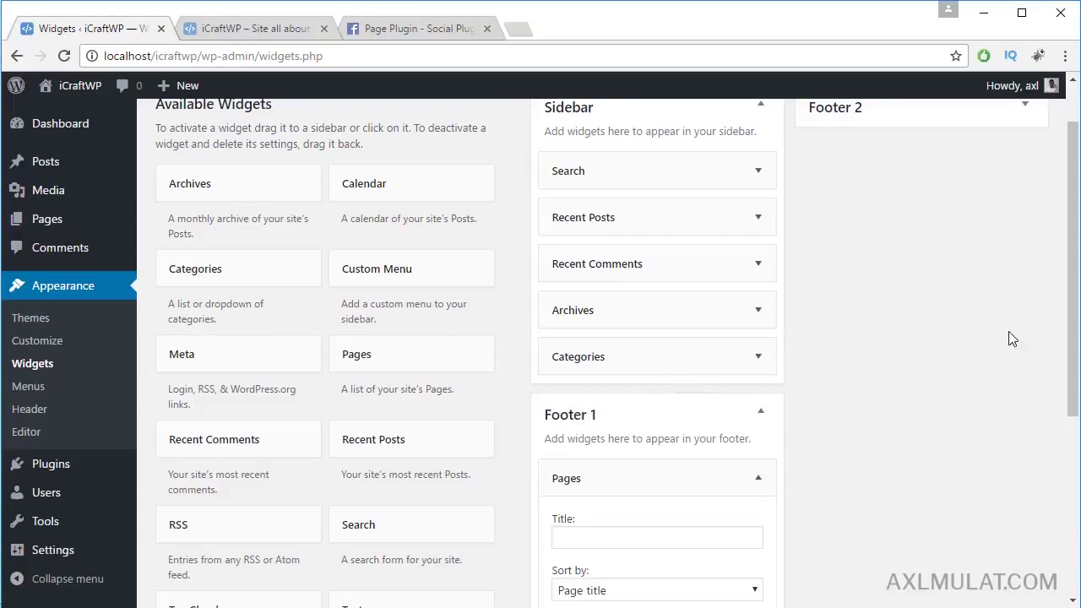
click(760, 471)
drag(1072, 362, 1072, 417)
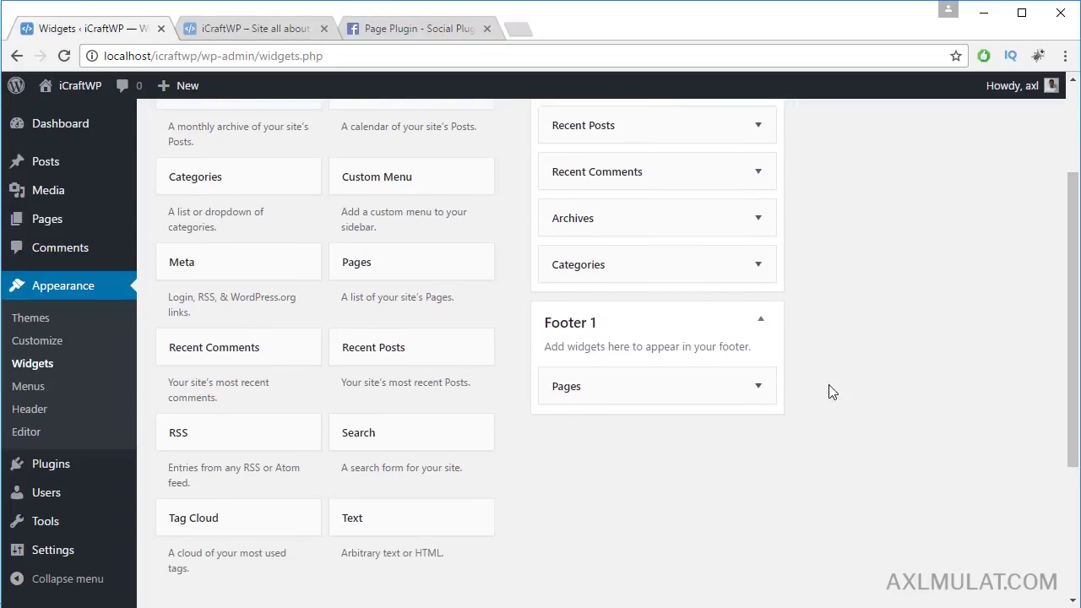
- Review the Pages widget's blank Title, Exclude field and Sort by Page title options
click(760, 385)
click(618, 453)
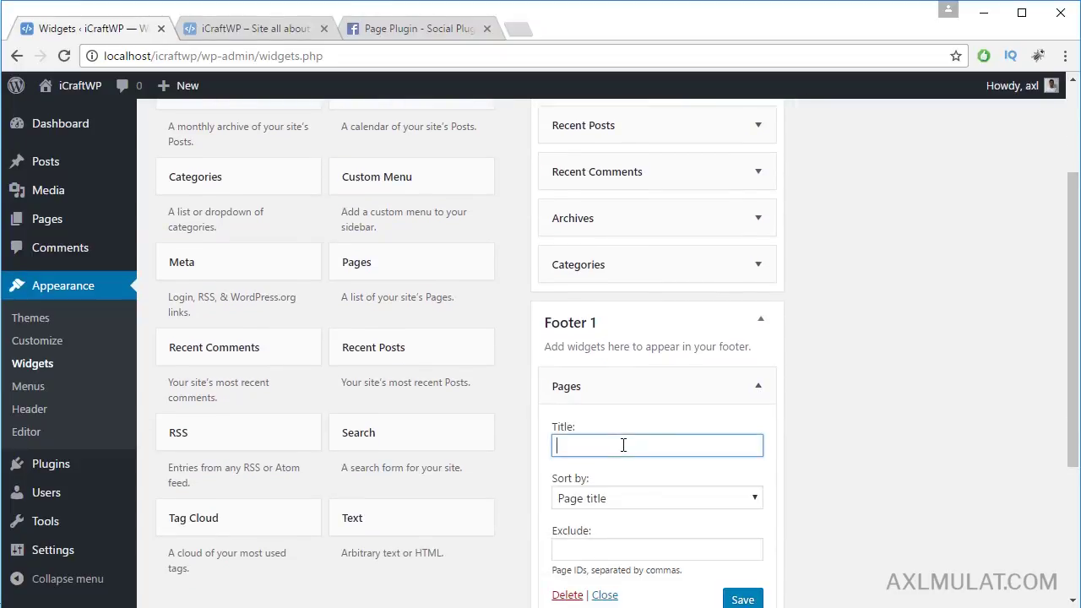
click(615, 546)
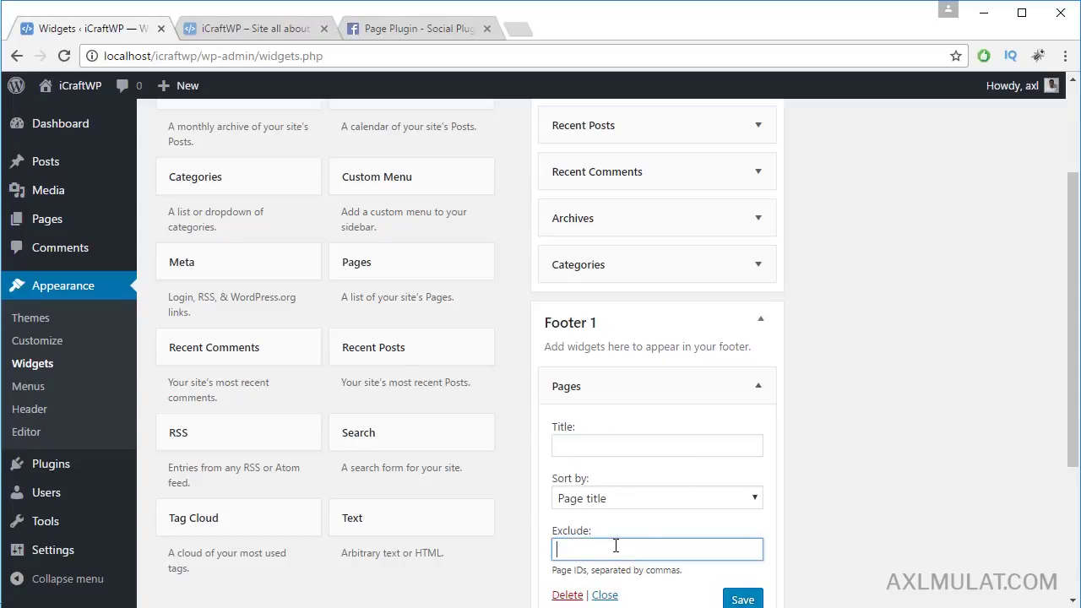
click(755, 499)
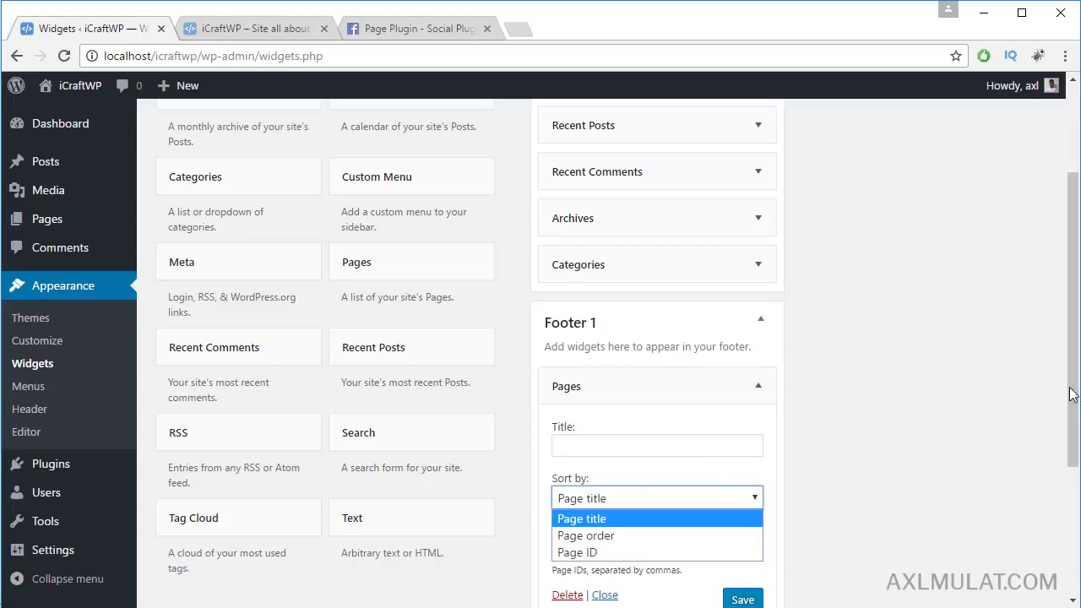
scroll(1068, 390, up, 3)
mouse_move(34, 221)
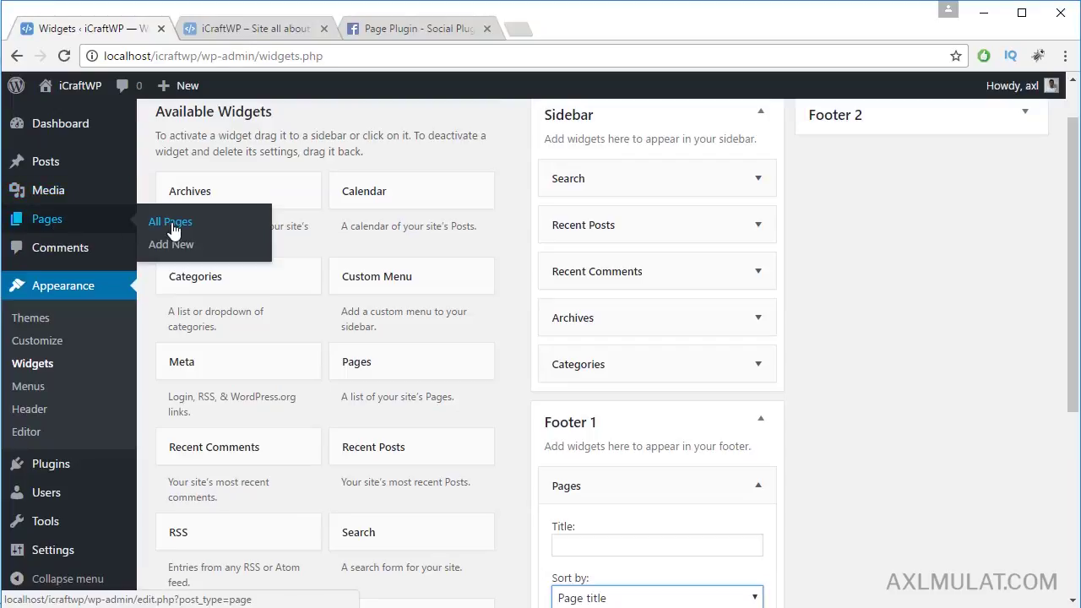
right_click(173, 229)
- Check All Pages in a new tab (About, Contact, Privacy Policy), then return to the Pages widget
click(226, 242)
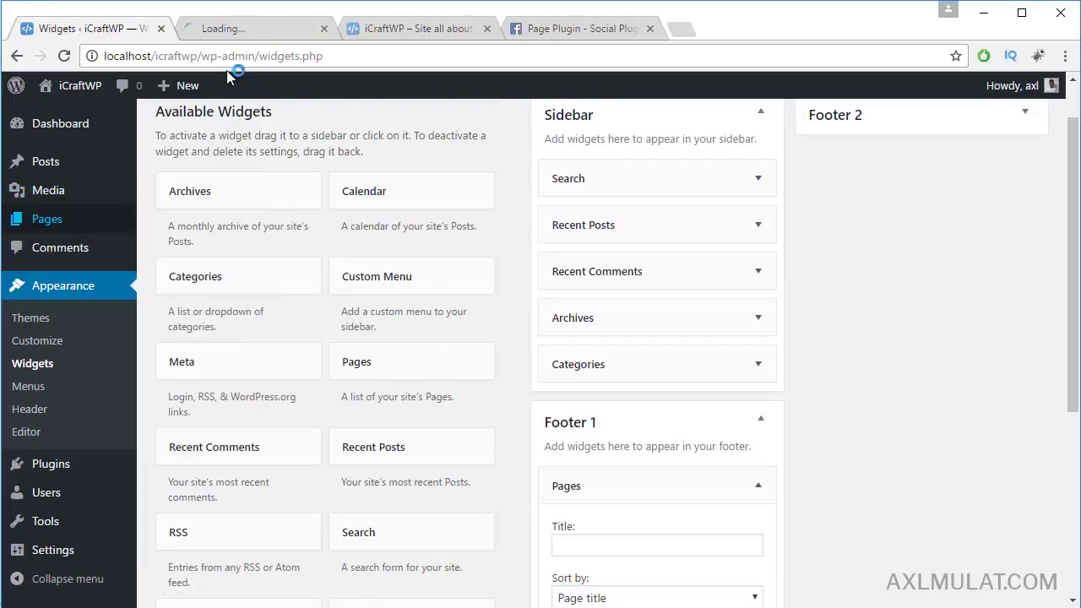
click(239, 28)
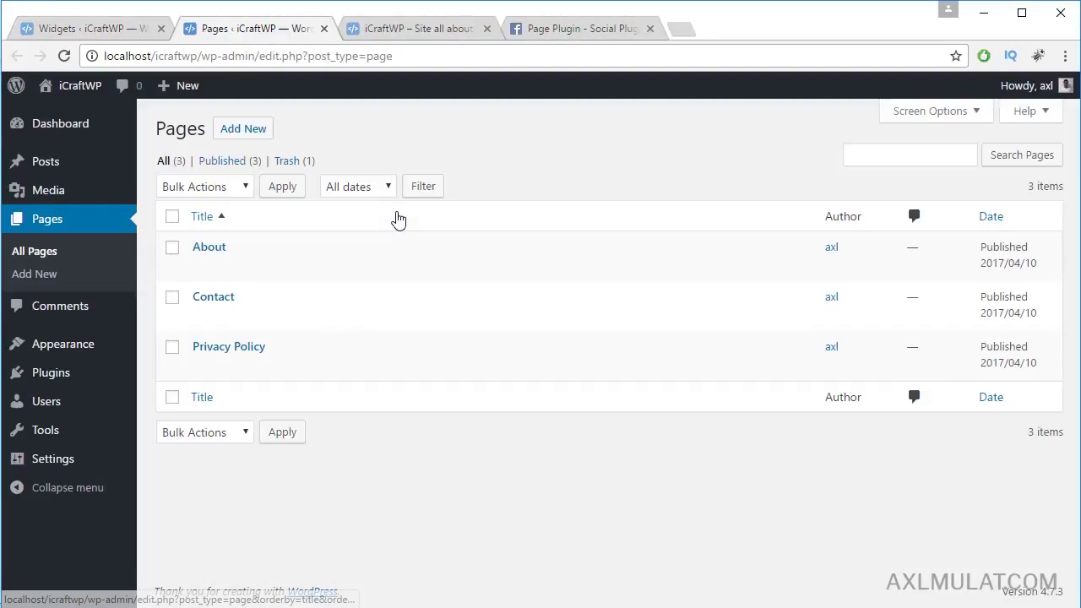
mouse_move(189, 260)
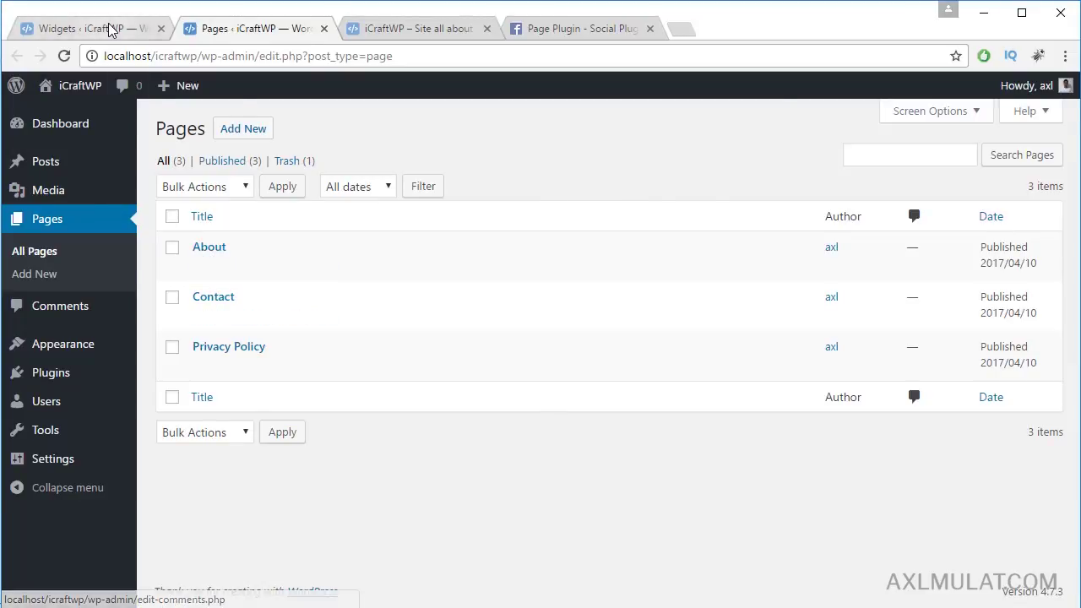
click(82, 27)
drag(1074, 355, 1030, 430)
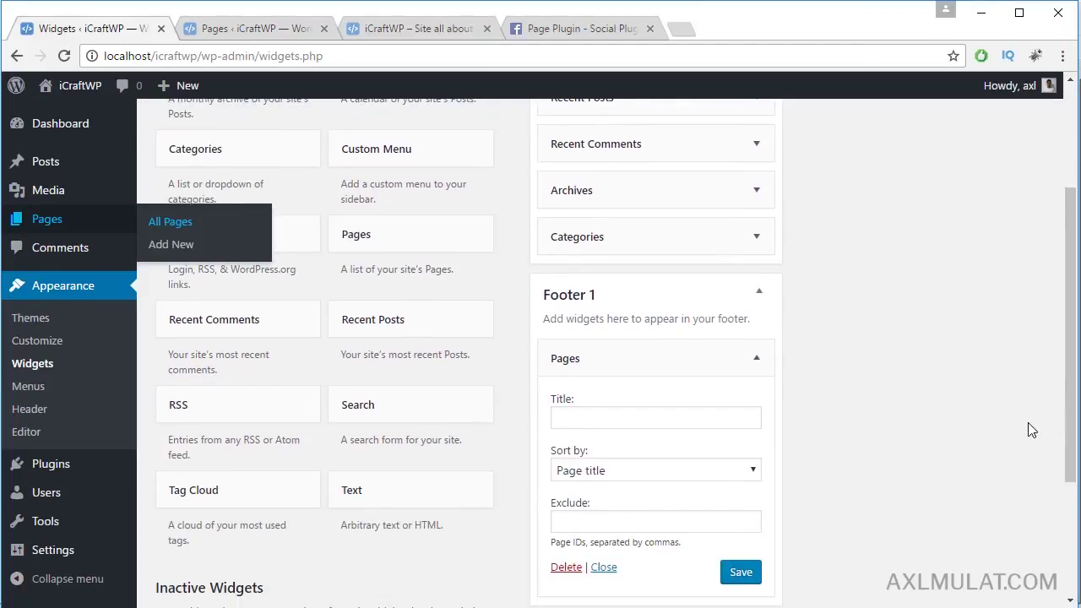
click(606, 518)
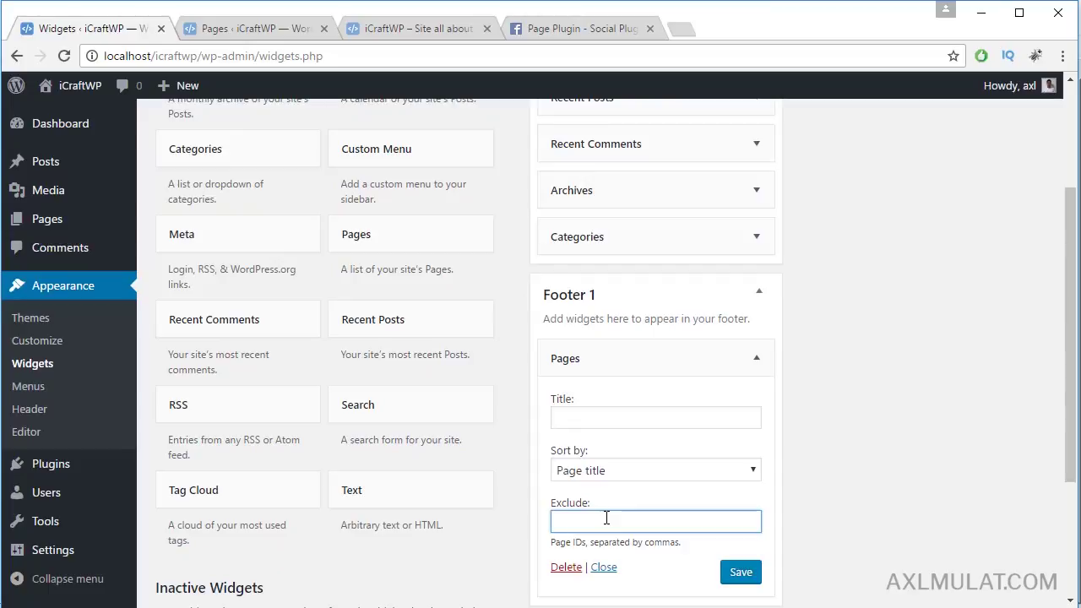
- Collapse the Pages widget and add a Tag Cloud widget, using Tags, to Footer 2
click(757, 358)
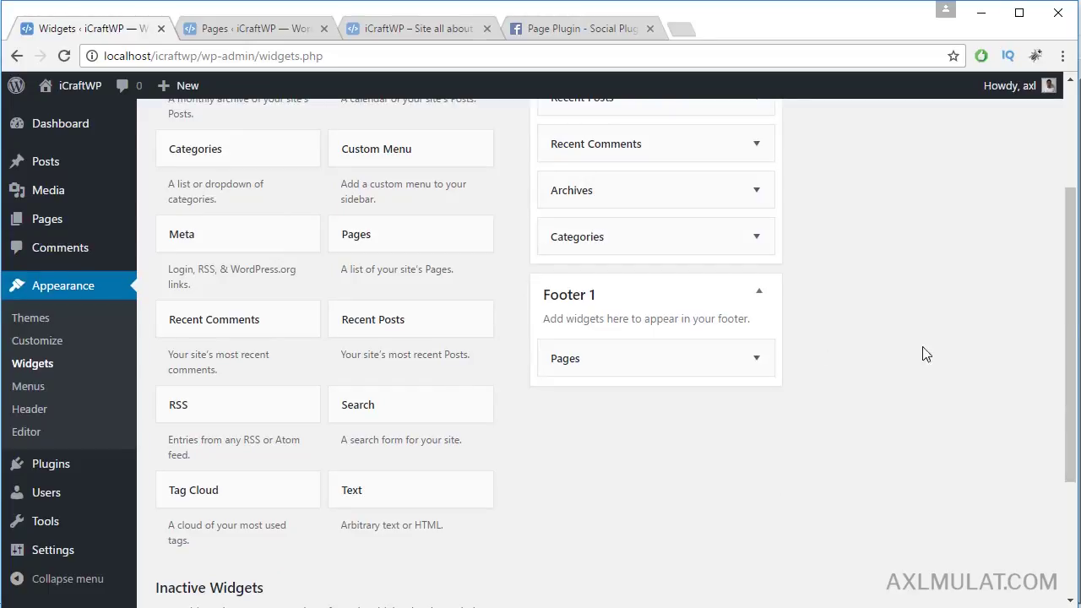
drag(1074, 386, 1054, 321)
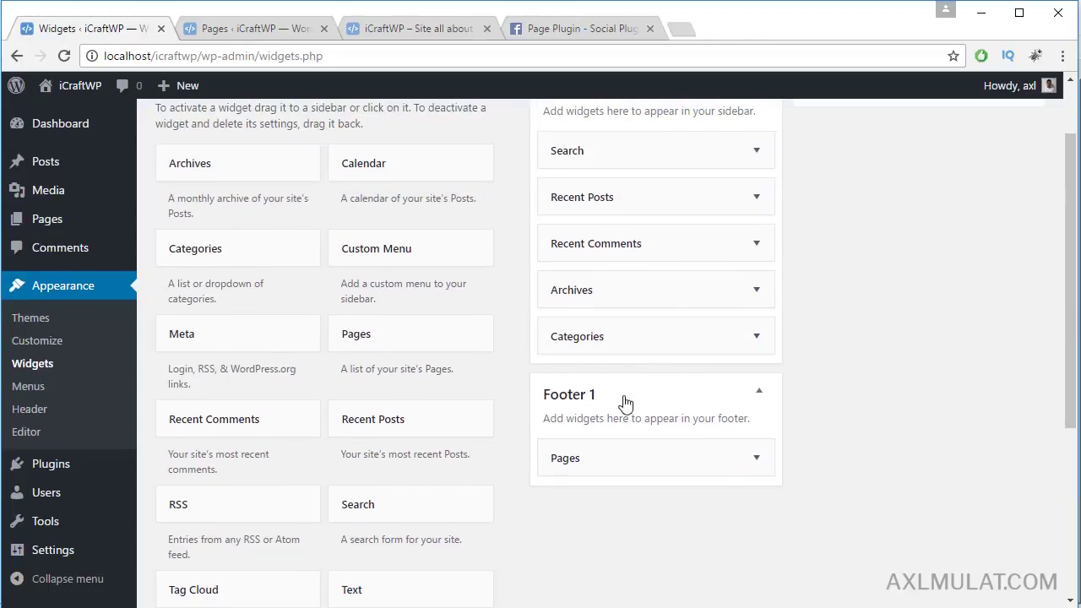
scroll(569, 423, down, 1)
scroll(568, 423, down, 2)
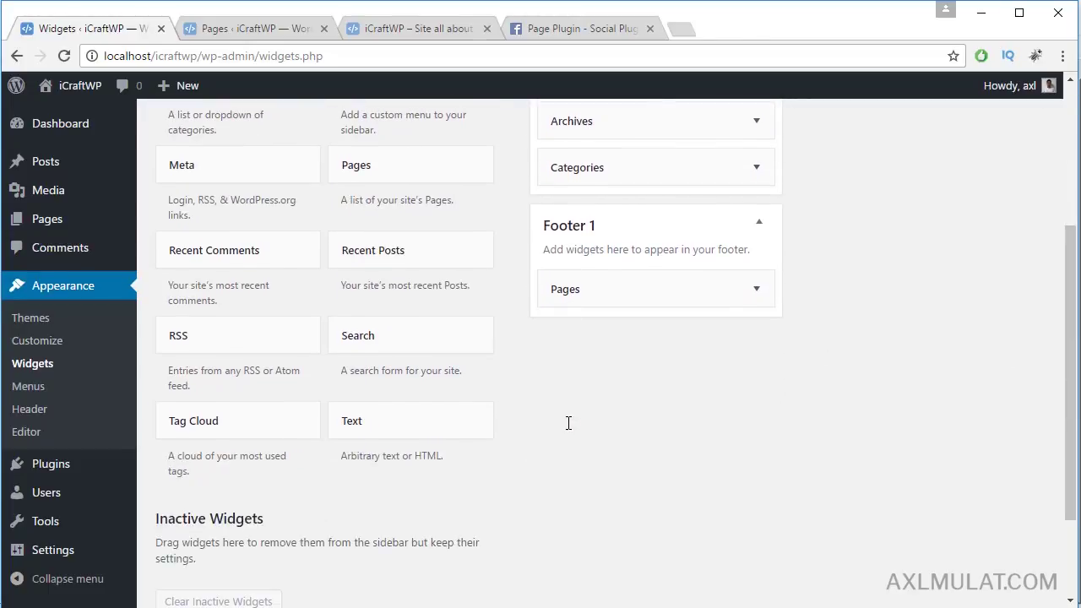
click(287, 417)
scroll(506, 420, down, 1)
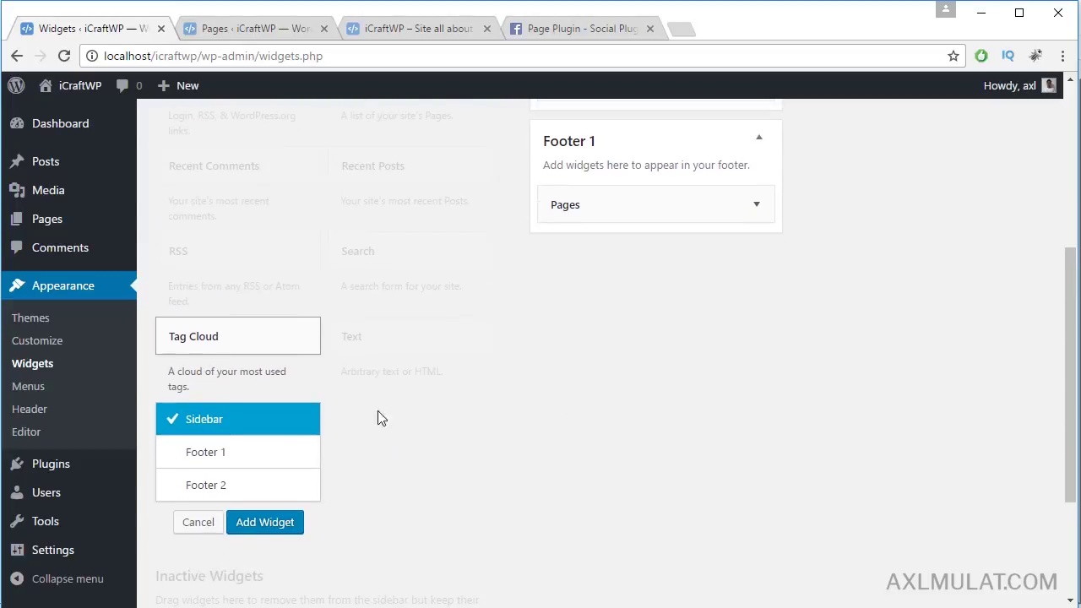
click(219, 488)
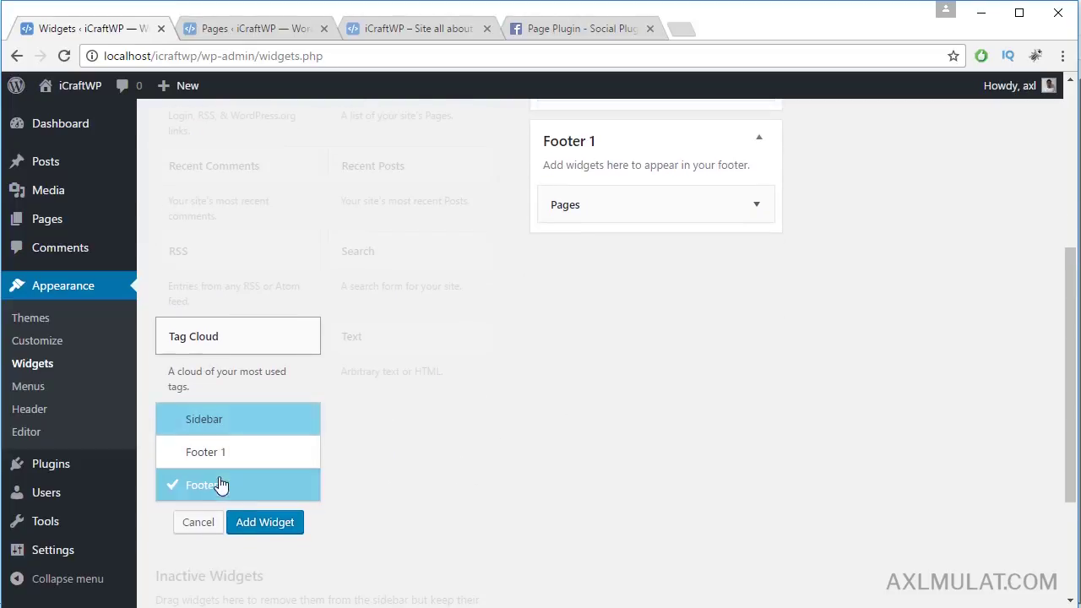
click(265, 523)
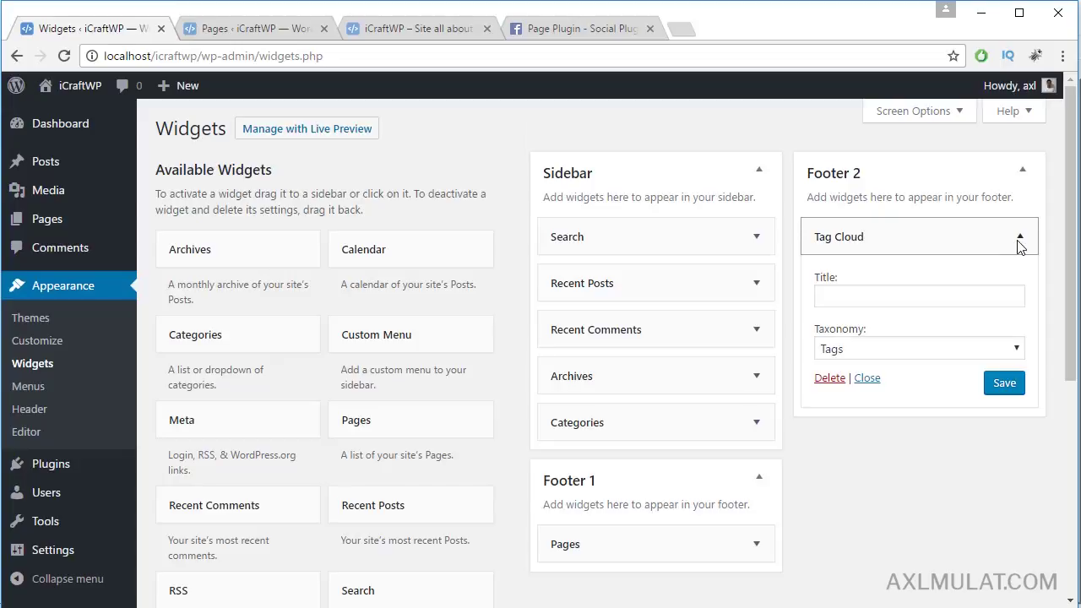
click(1019, 239)
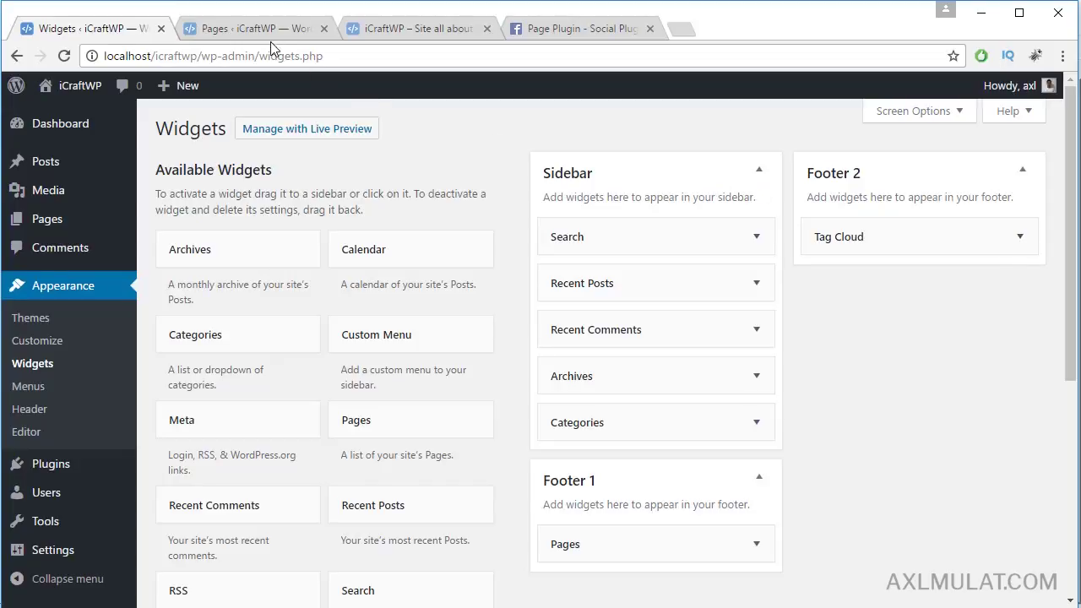
click(411, 27)
- Reload the live site, confirm the footer shows the Pages list and Tags cloud, then return to Widgets
click(388, 56)
key(Return)
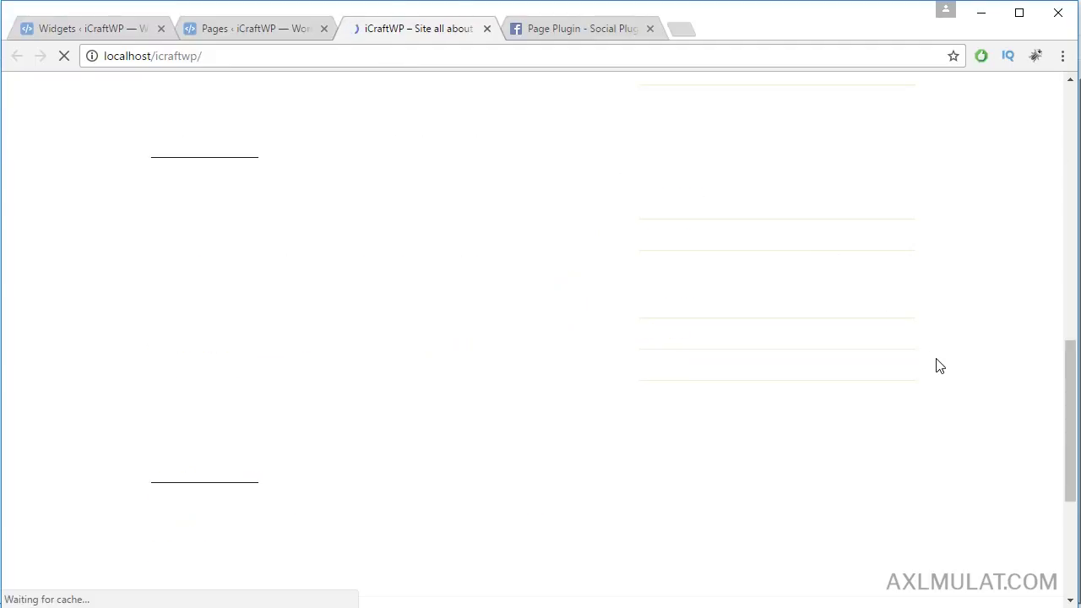
scroll(935, 365, down, 4)
scroll(936, 365, down, 5)
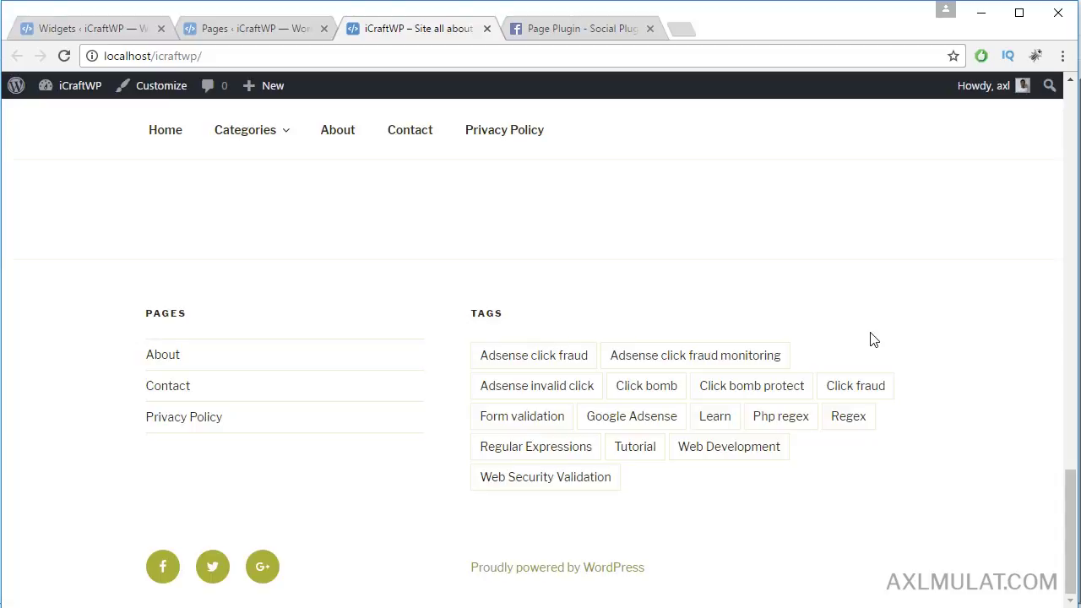
click(126, 29)
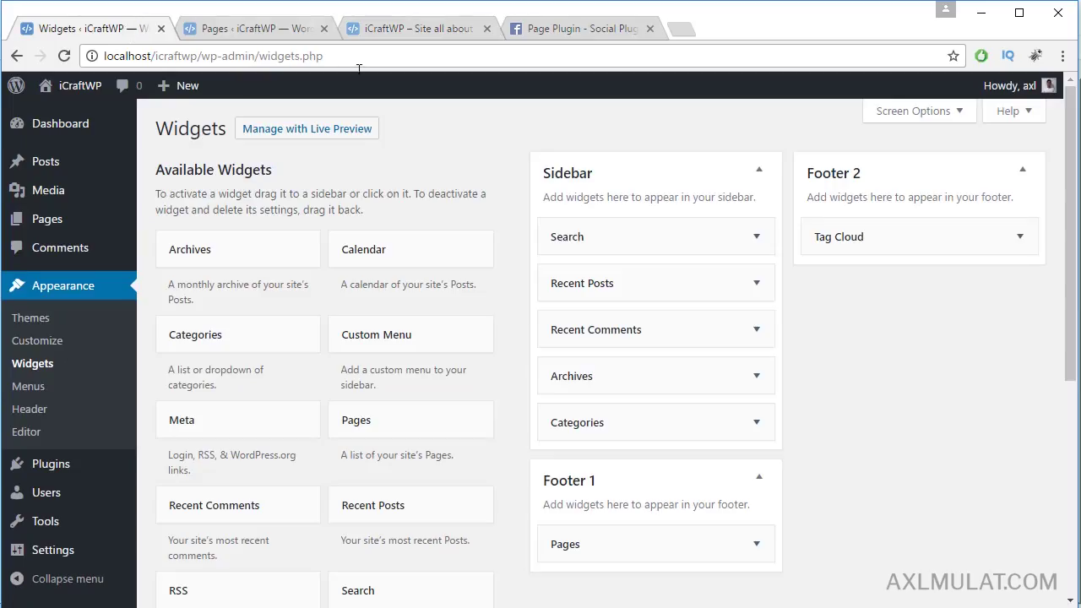
- Add a new Text widget to the Sidebar widget area
click(763, 179)
click(762, 174)
scroll(810, 275, down, 4)
drag(406, 337, 649, 270)
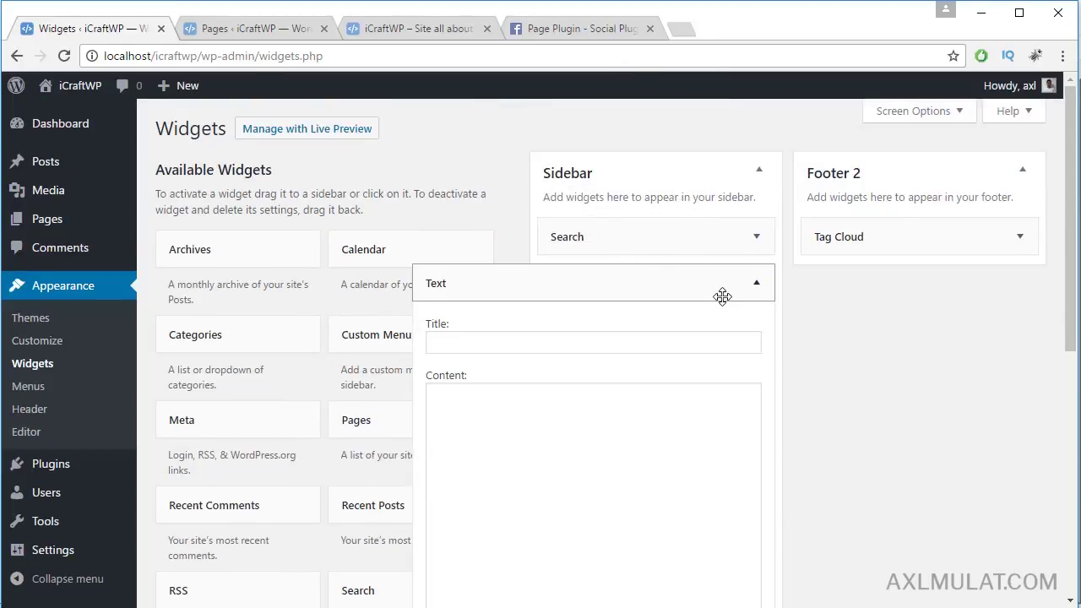
- Title the Text widget 'Support Us' with content 'test for test', save it, and go to the front page
click(613, 341)
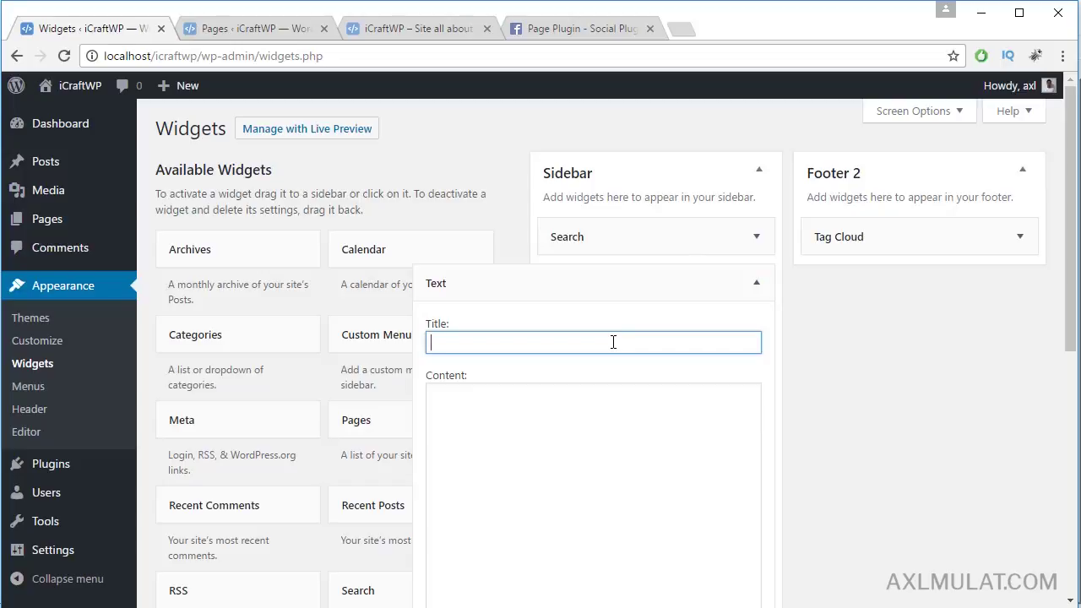
text(Support Us)
click(556, 405)
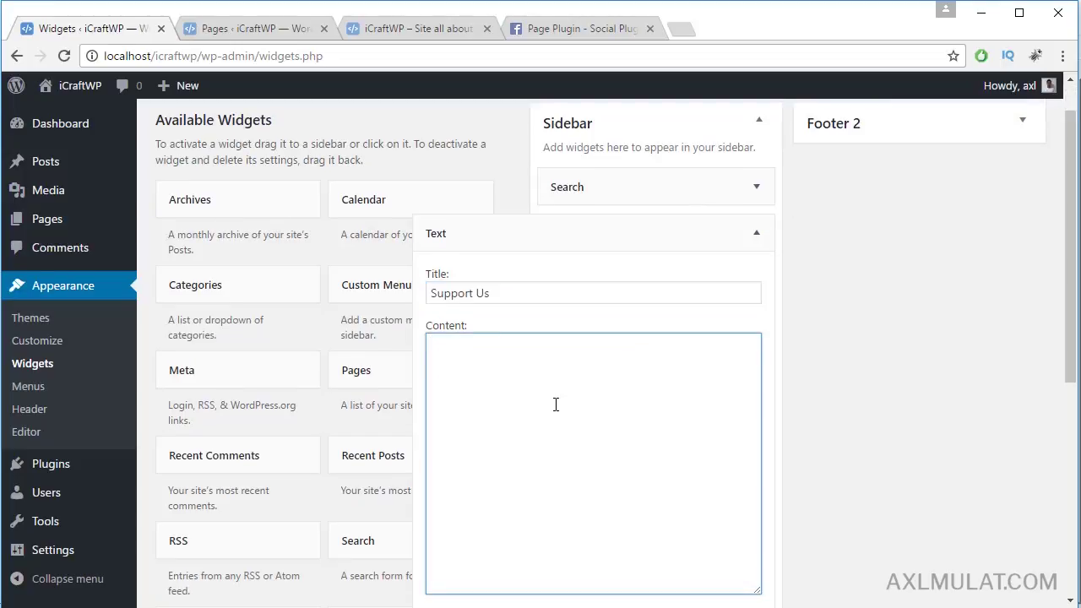
text(test for test)
scroll(912, 442, down, 2)
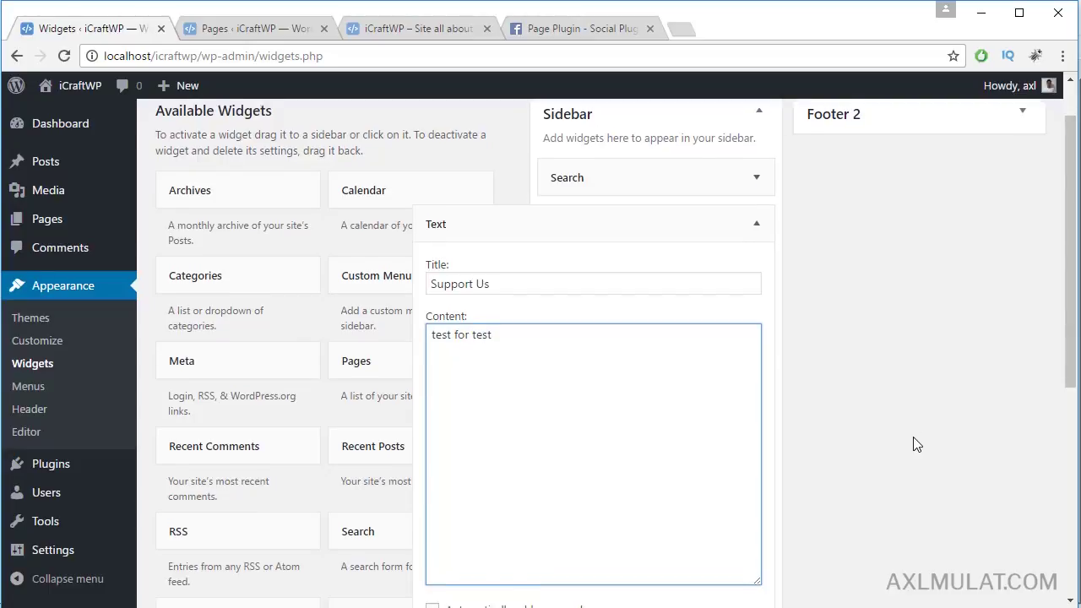
click(741, 480)
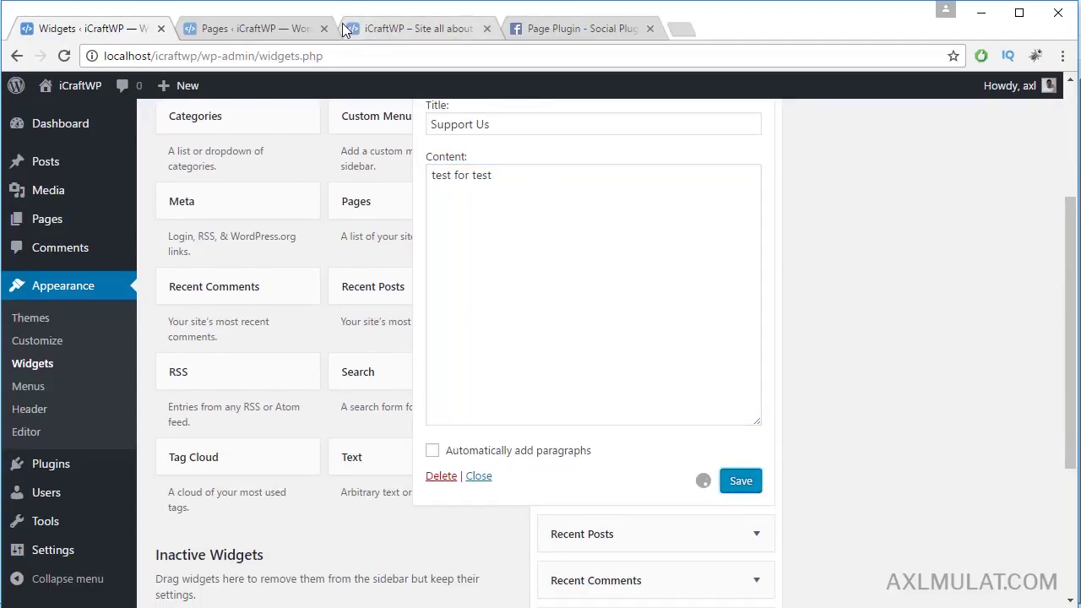
click(371, 29)
click(364, 52)
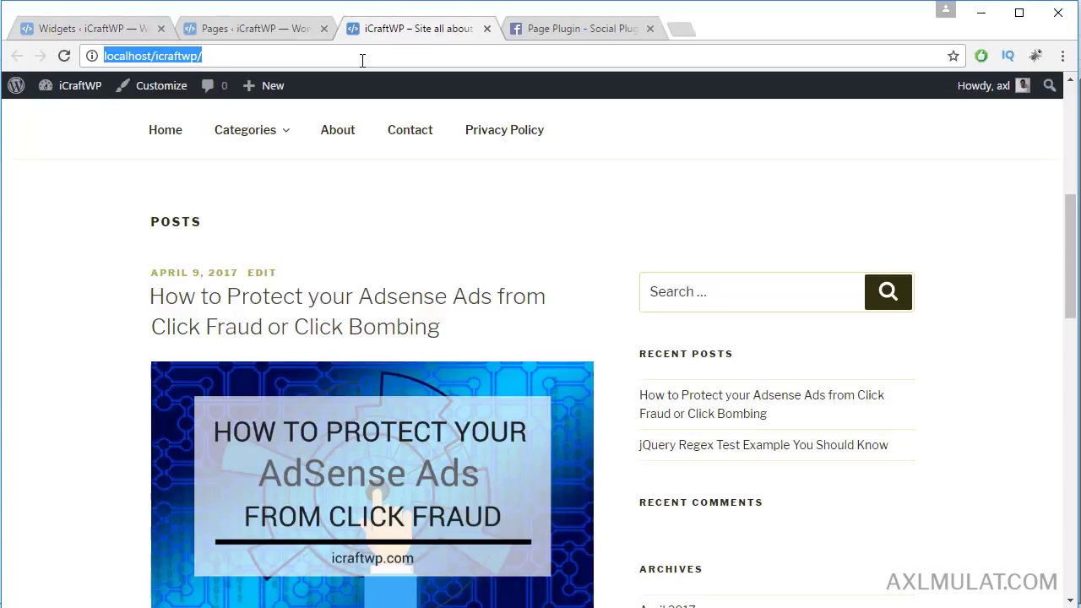
- Reload the front page to check the Support Us widget, then return to its widget content
key(Return)
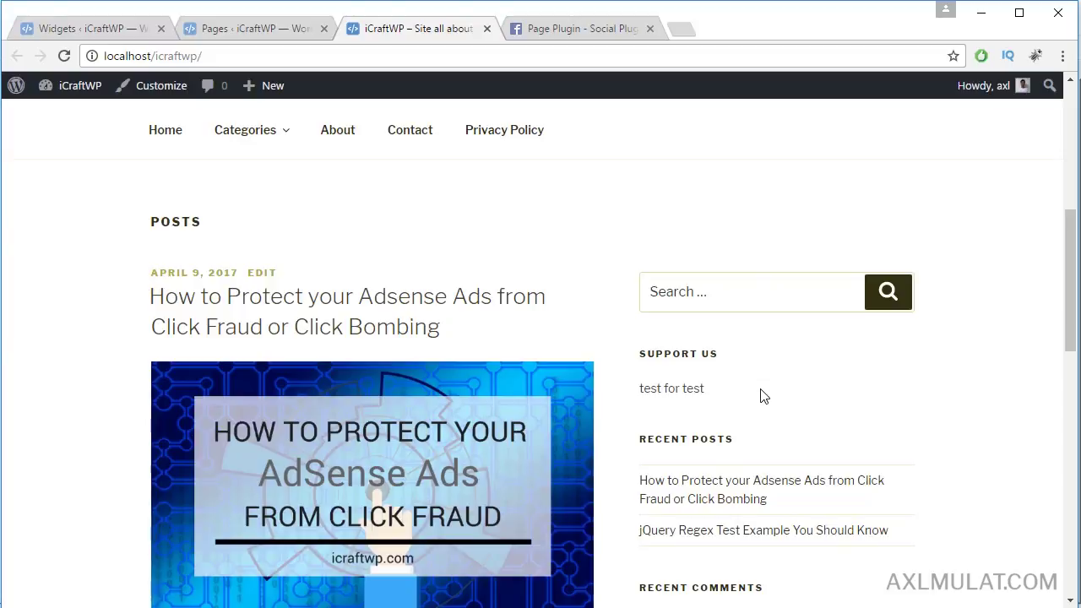
click(135, 37)
click(604, 210)
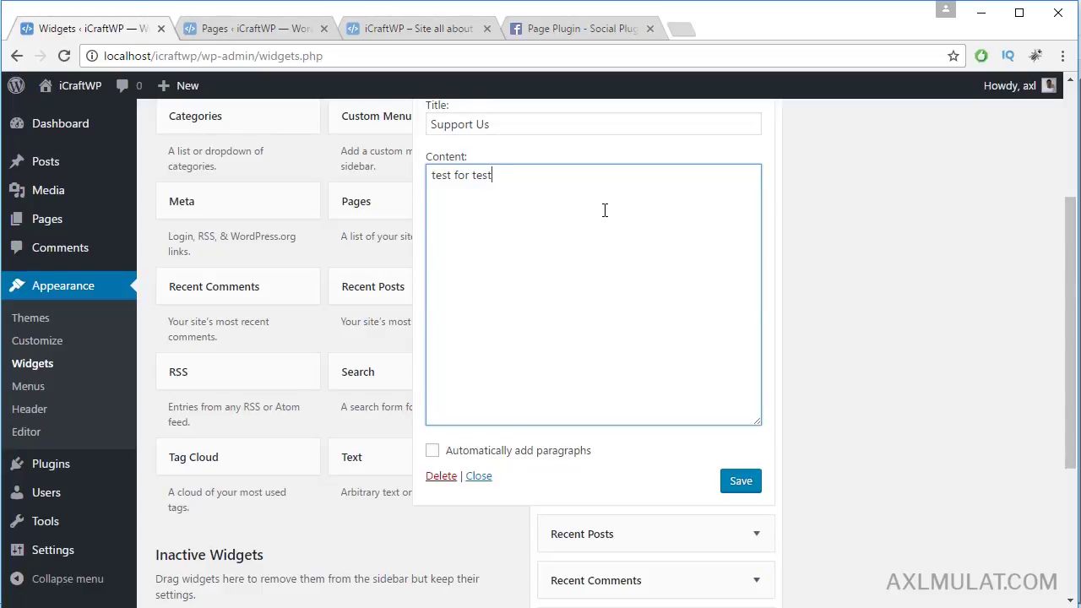
- Add <b></b> bold tags to the Support Us content, save, and reload the front page
key(Left)
key(Left)
key(Left)
text(<b>)
text(</b>)
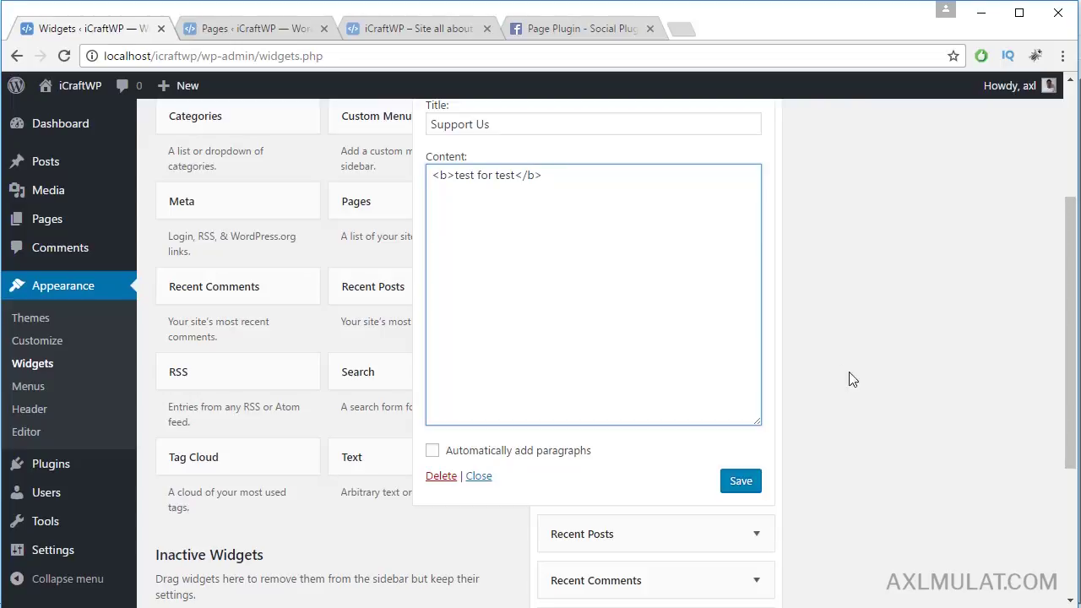
click(747, 484)
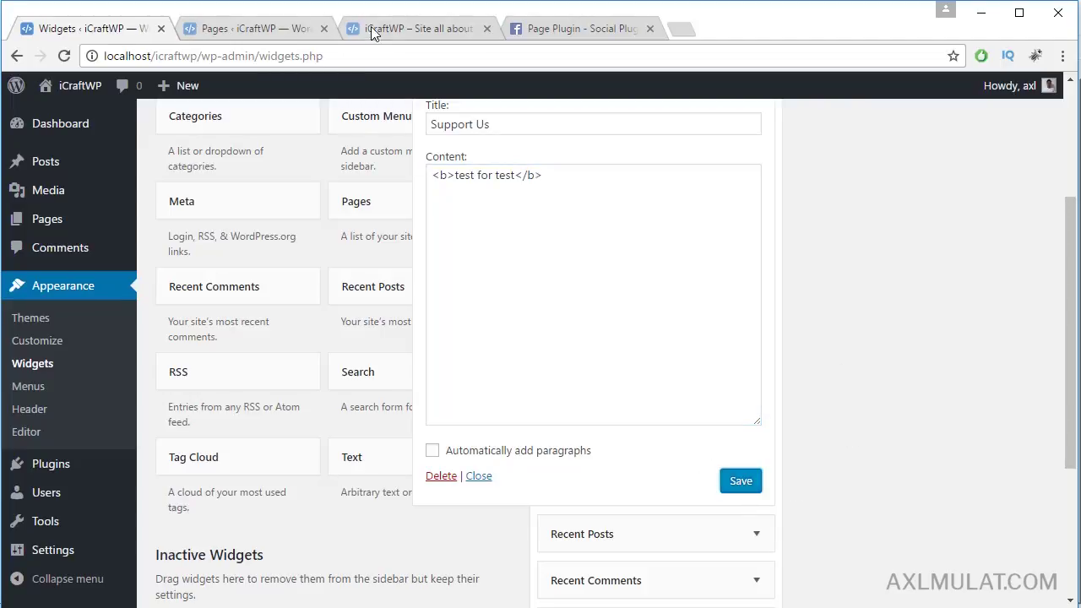
click(367, 32)
click(388, 46)
key(Return)
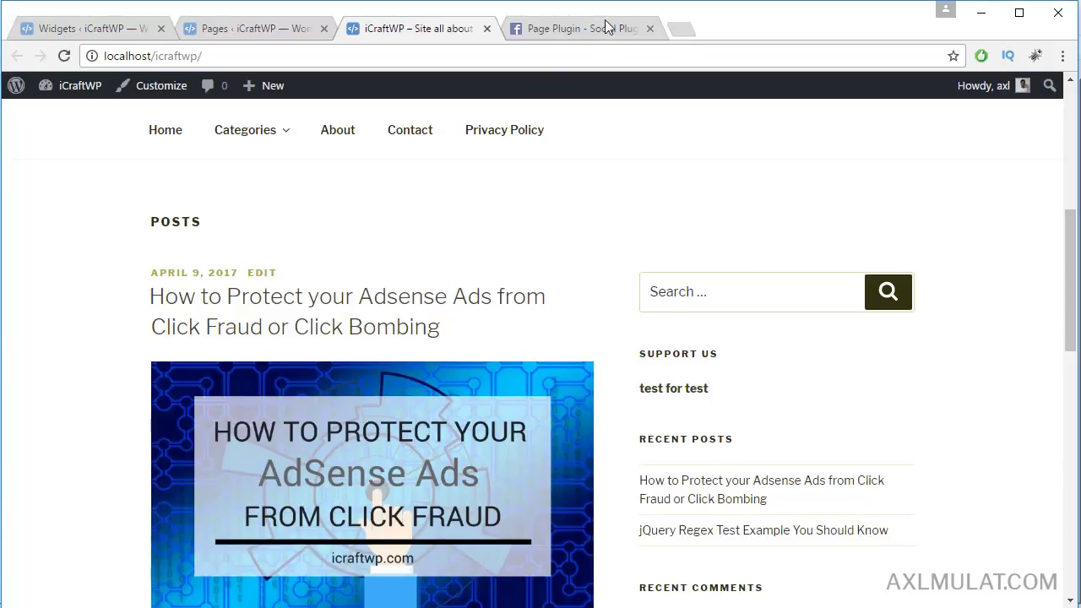
- Set the Page Plugin's Facebook Page URL to the icraftwp page and refresh the preview
click(576, 29)
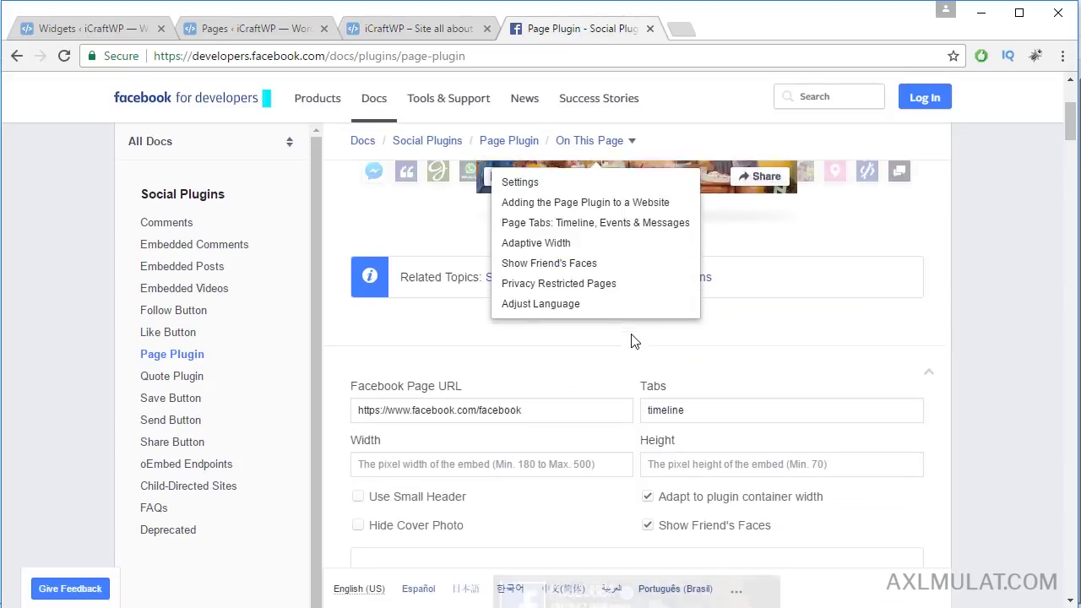
scroll(346, 363, up, 3)
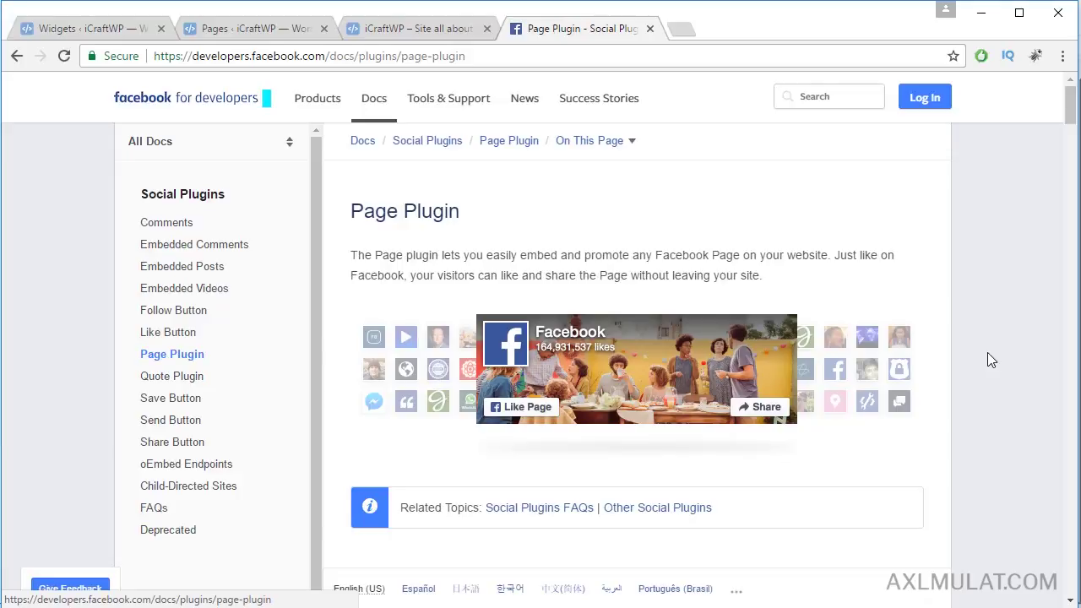
scroll(982, 352, down, 3)
scroll(987, 352, down, 1)
double_click(501, 302)
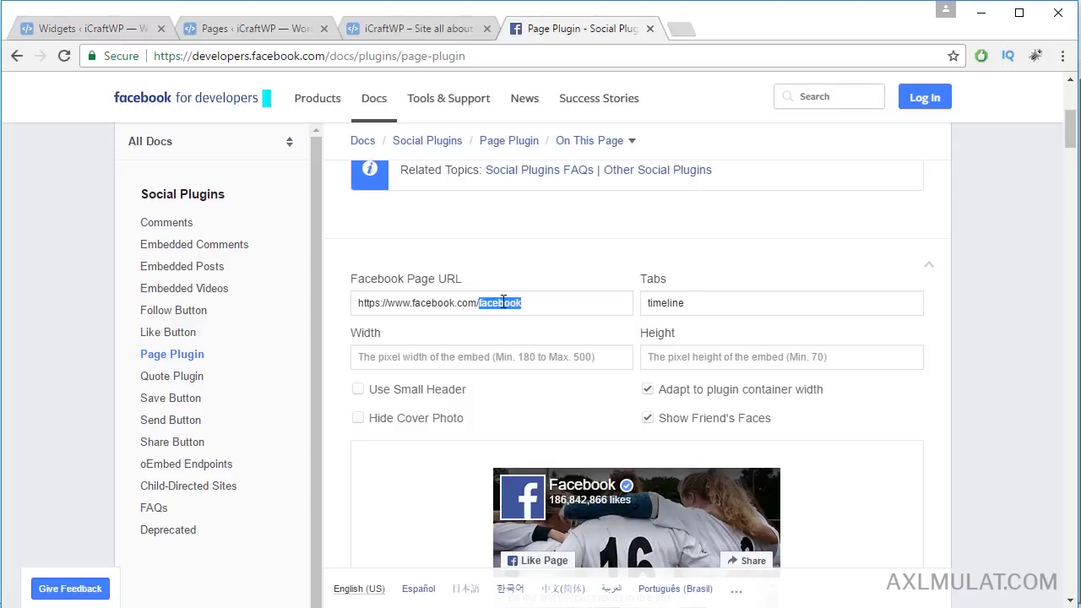
key(BackSpace)
key(BackSpace)
key(BackSpace)
key(BackSpace)
key(BackSpace)
key(BackSpace)
key(BackSpace)
key(BackSpace)
key(BackSpace)
key(BackSpace)
key(BackSpace)
key(BackSpace)
key(BackSpace)
key(BackSpace)
key(BackSpace)
key(BackSpace)
key(BackSpace)
key(BackSpace)
key(BackSpace)
key(BackSpace)
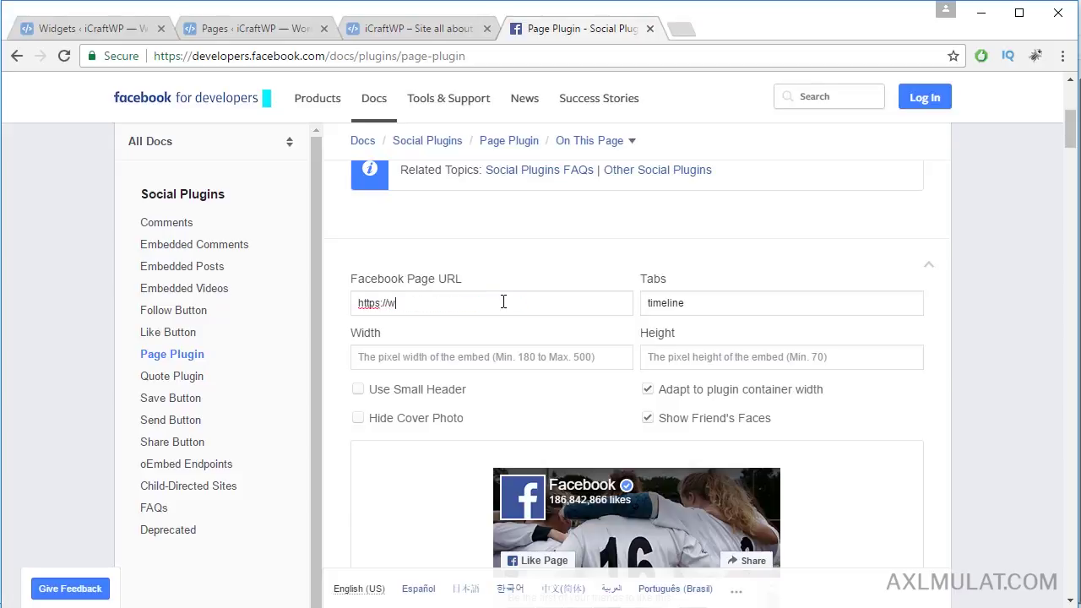
text(https://www.facebook.com/icraftwp)
click(553, 236)
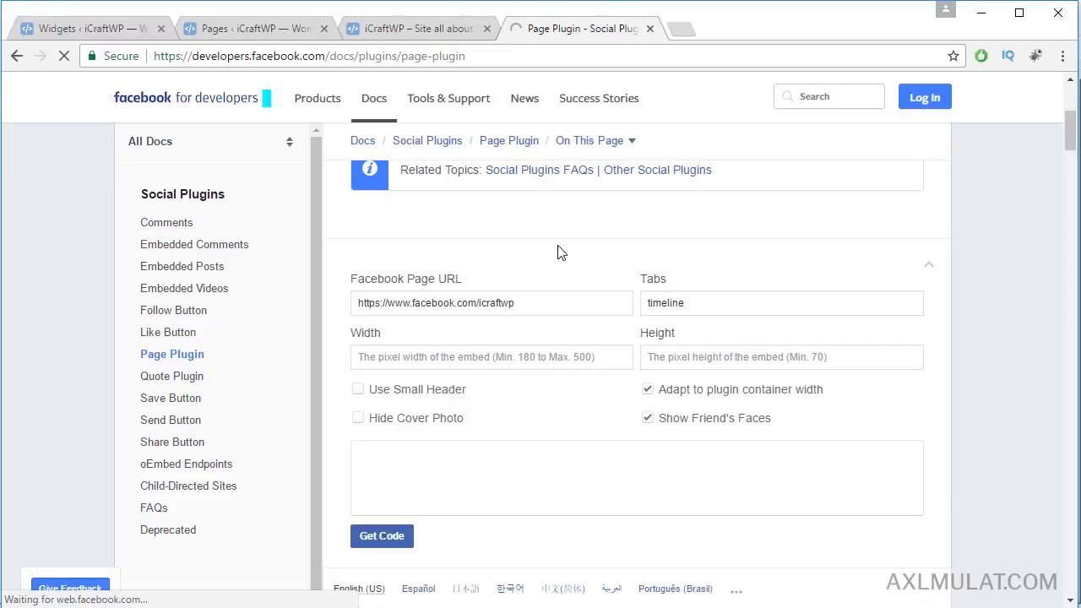
- Remove 'timeline' from the Tabs field so the preview shows only the page header
scroll(560, 241, down, 1)
scroll(658, 323, down, 2)
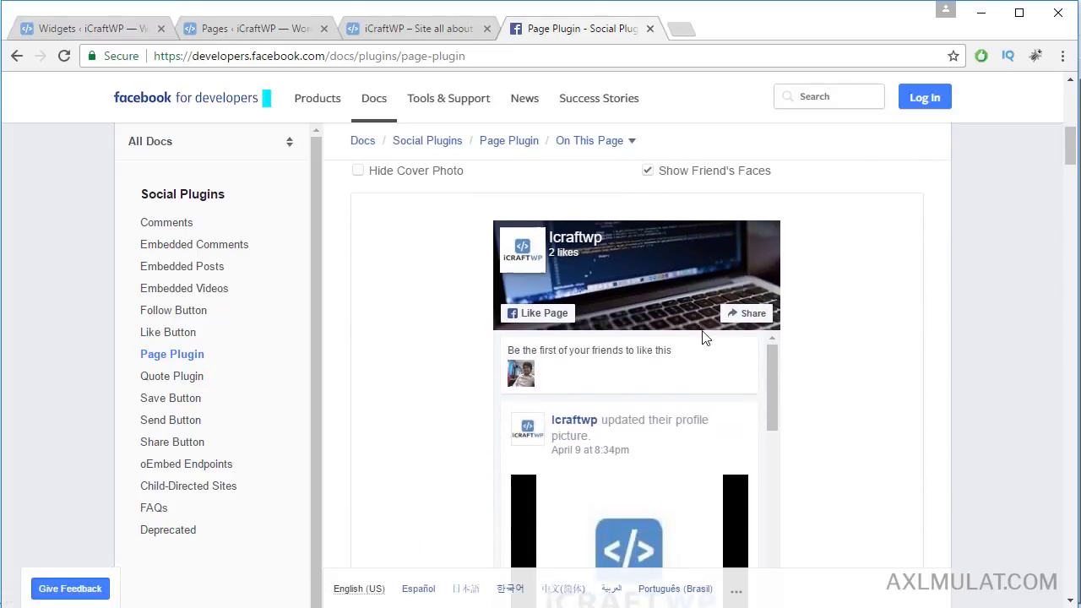
scroll(783, 401, up, 2)
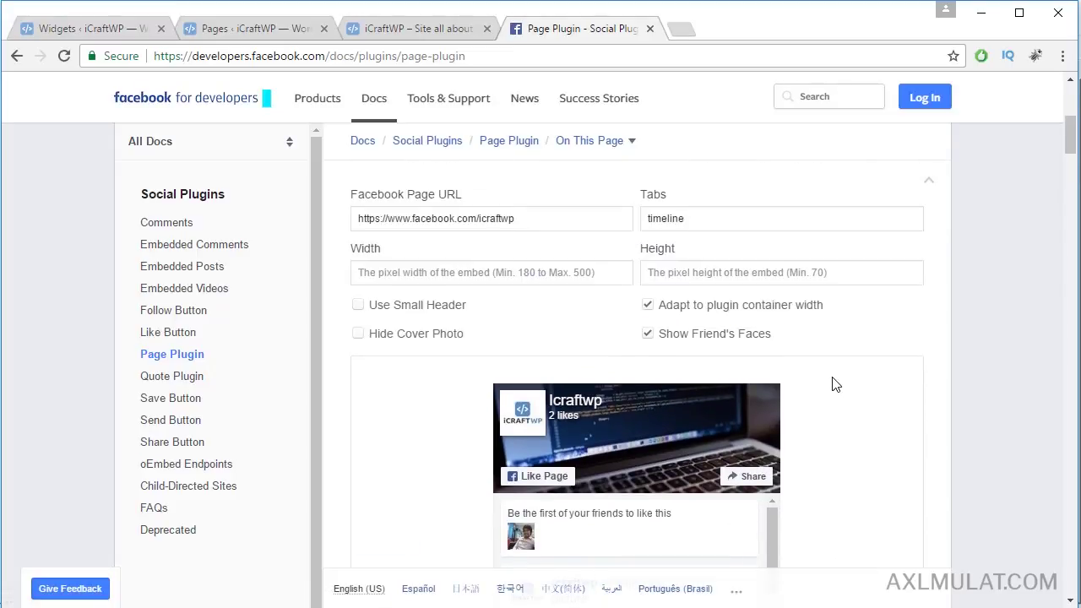
click(730, 225)
drag(730, 226, 631, 221)
key(BackSpace)
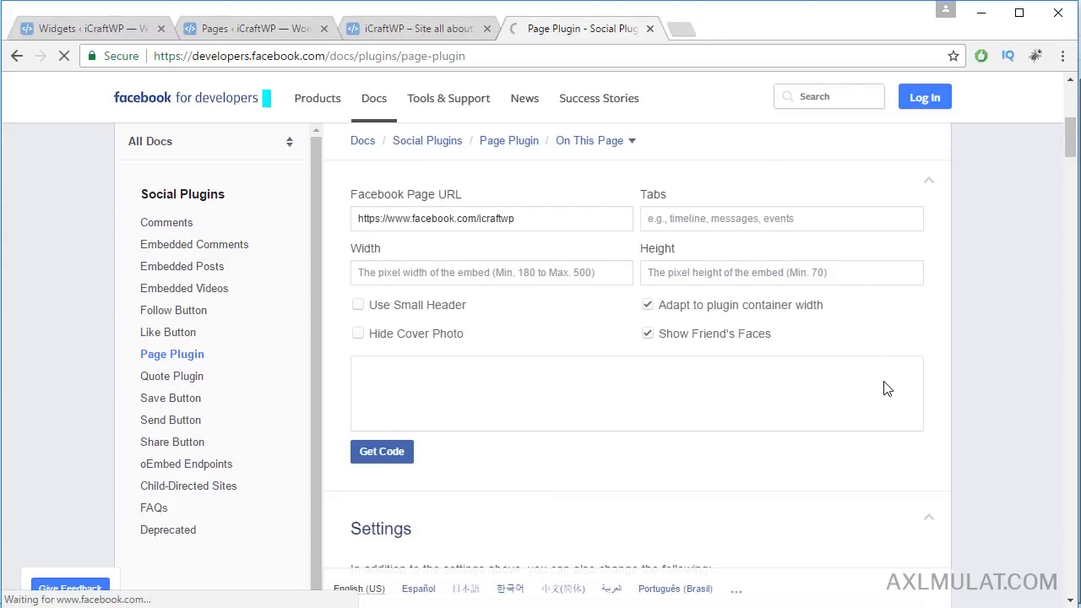
scroll(886, 388, down, 1)
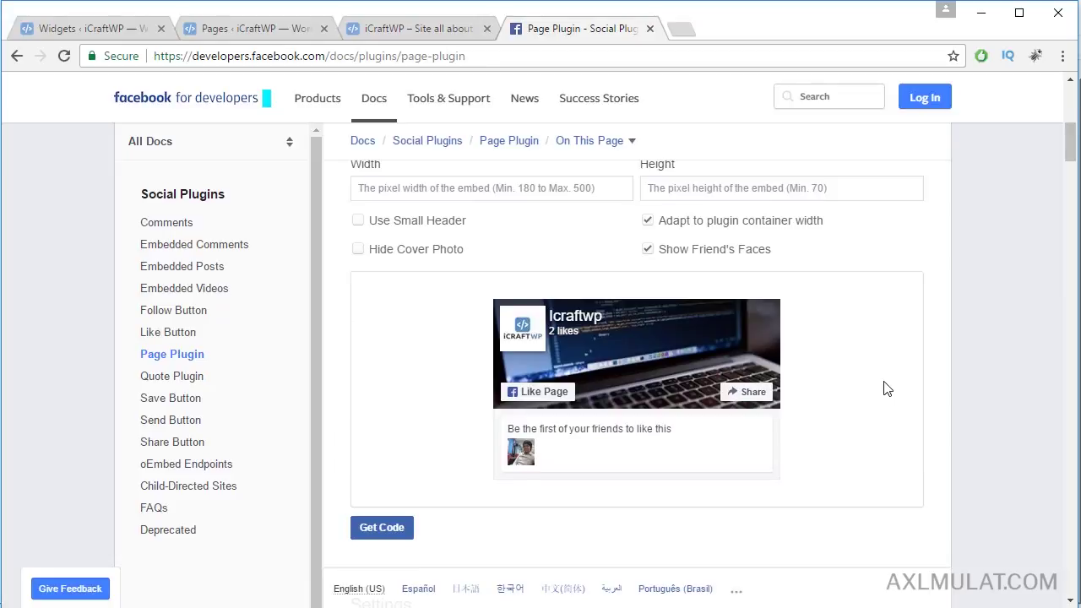
scroll(887, 388, down, 1)
- Generate the plugin code and paste the Step 2 SDK script over the widget content
click(388, 447)
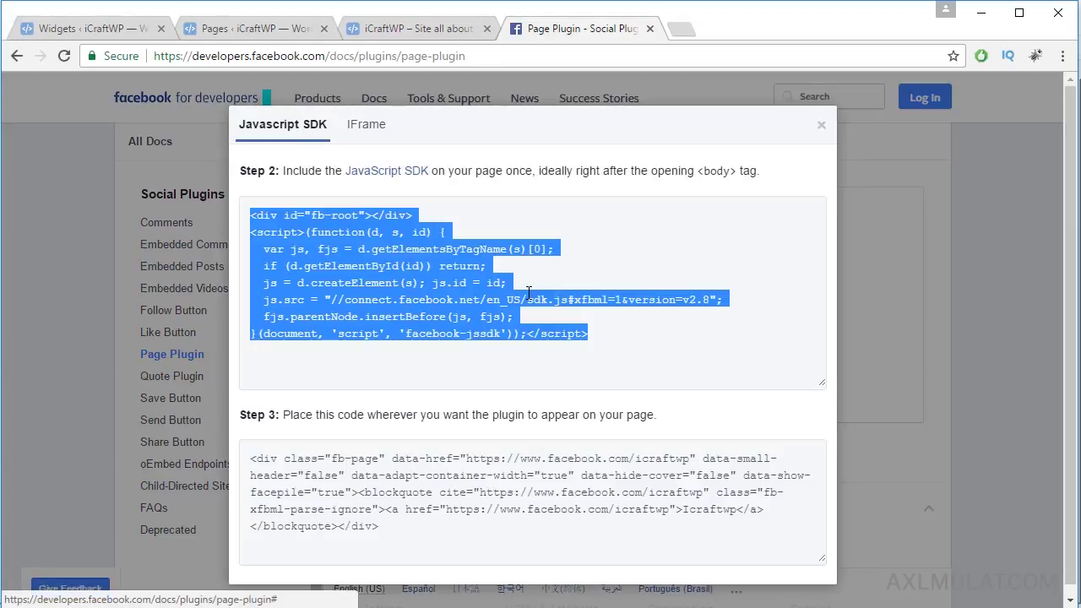
click(528, 291)
key(ctrl+c)
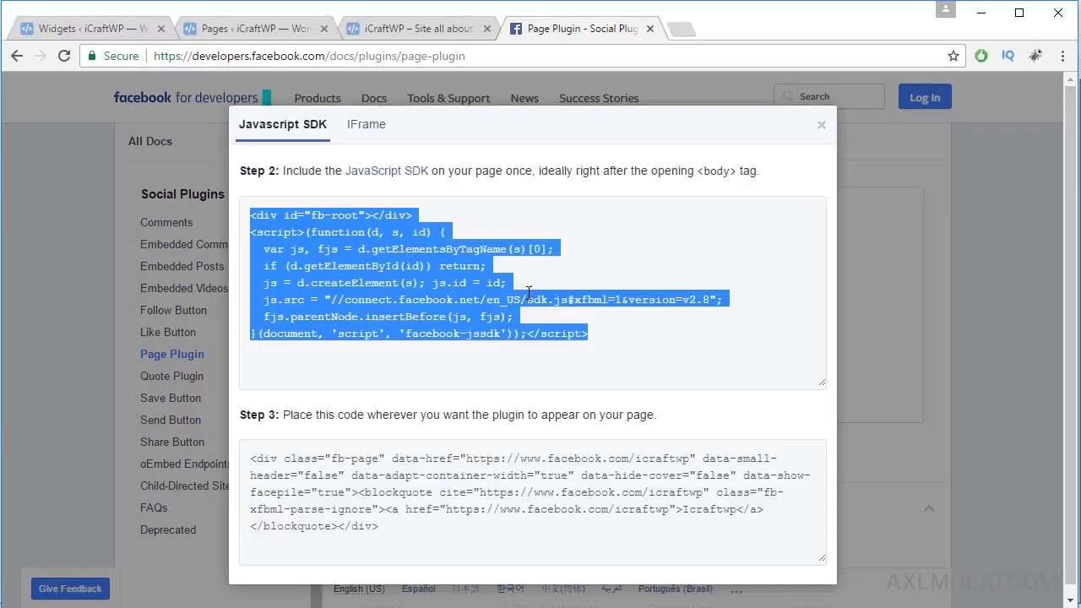
click(101, 28)
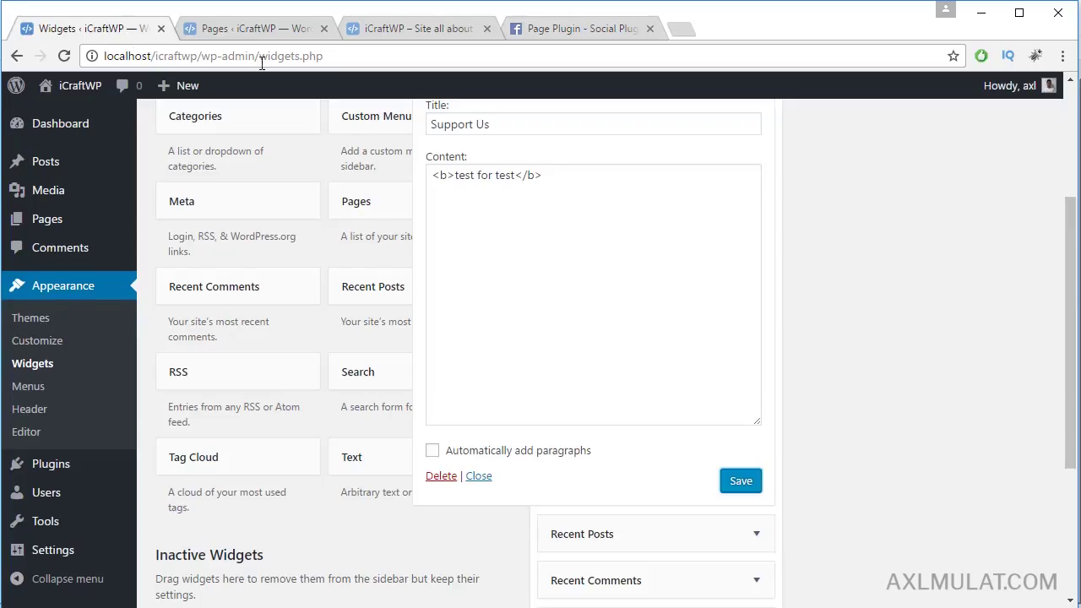
drag(574, 181, 431, 177)
key(ctrl+v)
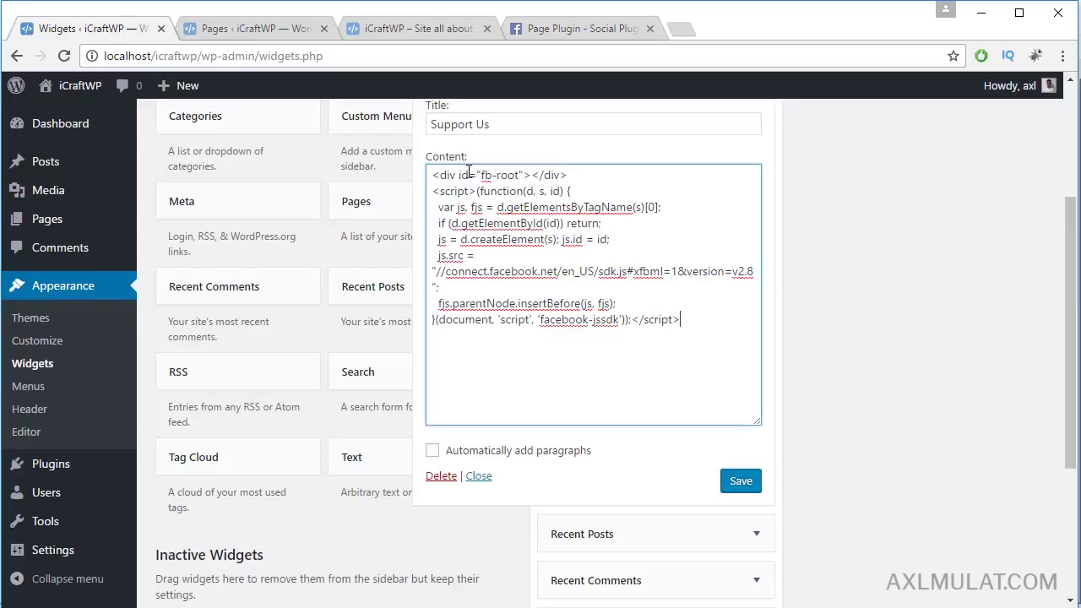
- Paste the Step 3 embed code after the script, save the widget, and reload the front page
click(567, 28)
click(504, 492)
key(ctrl+c)
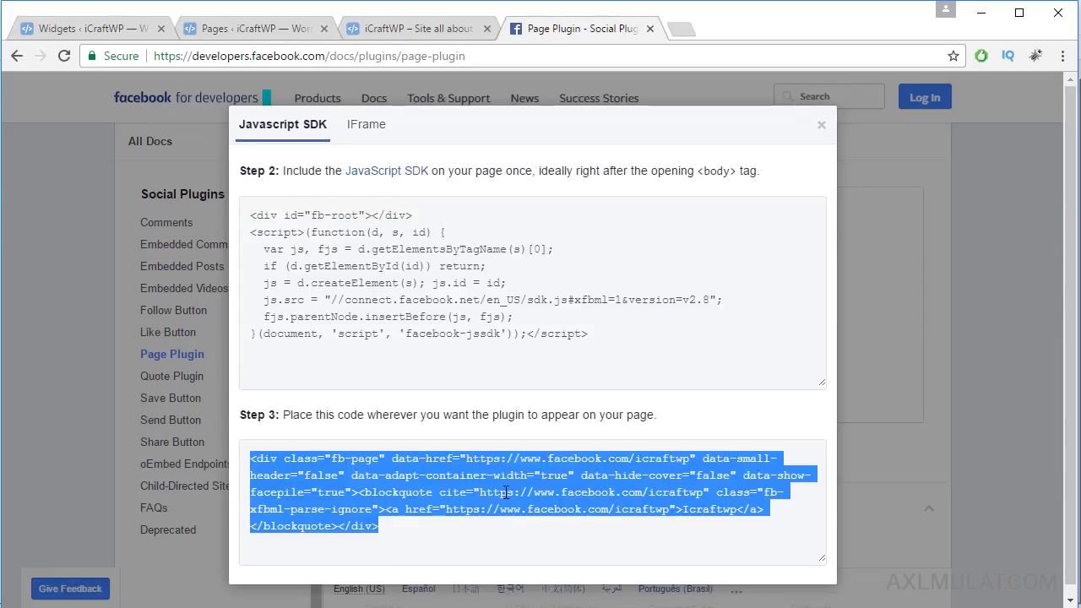
click(125, 30)
click(636, 379)
key(ctrl+v)
click(740, 481)
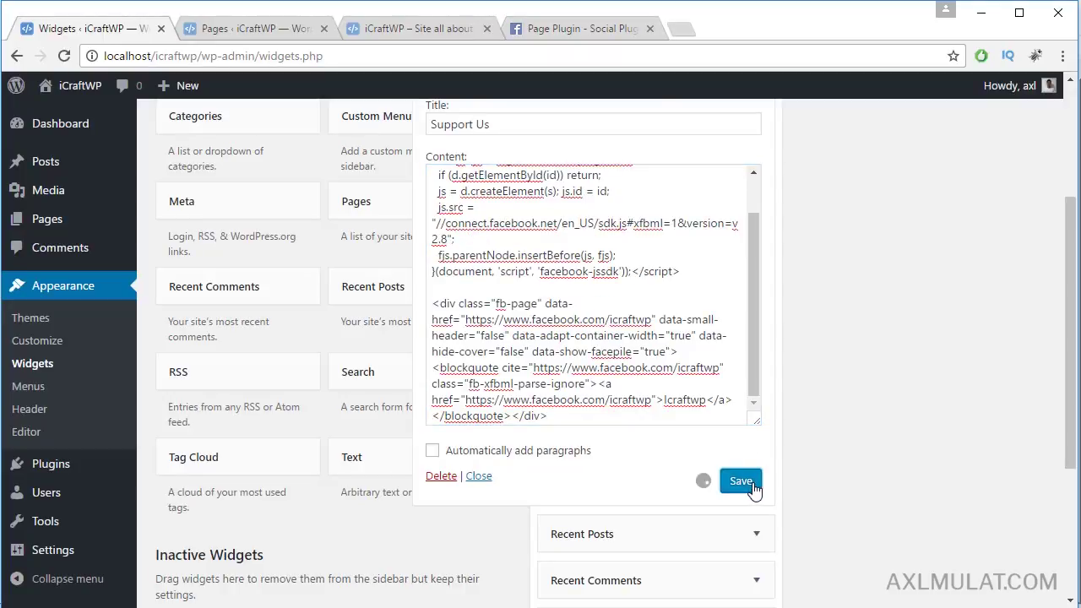
click(385, 31)
key(F5)
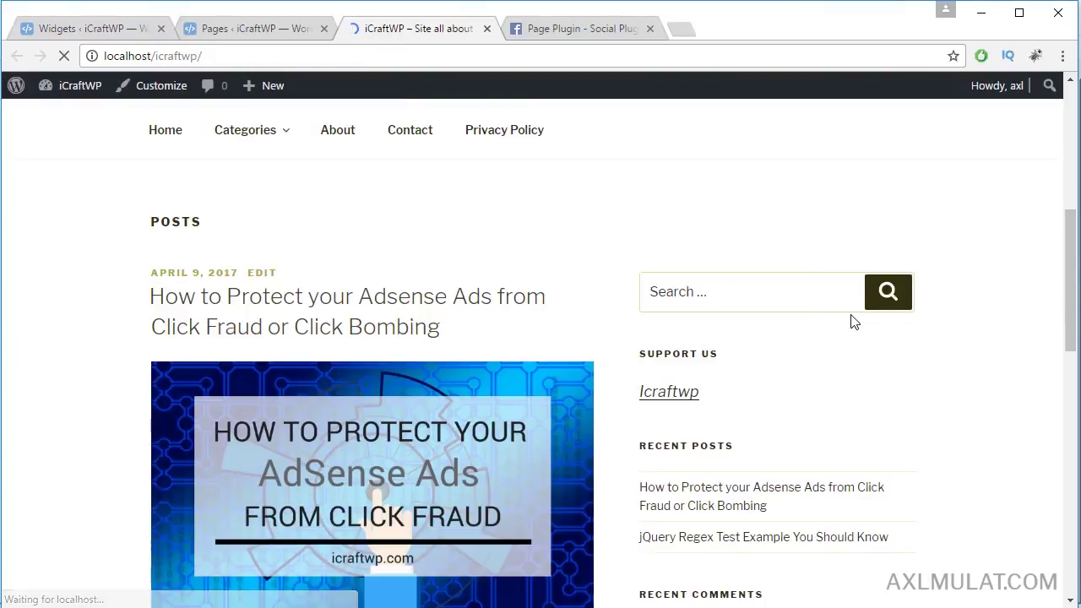